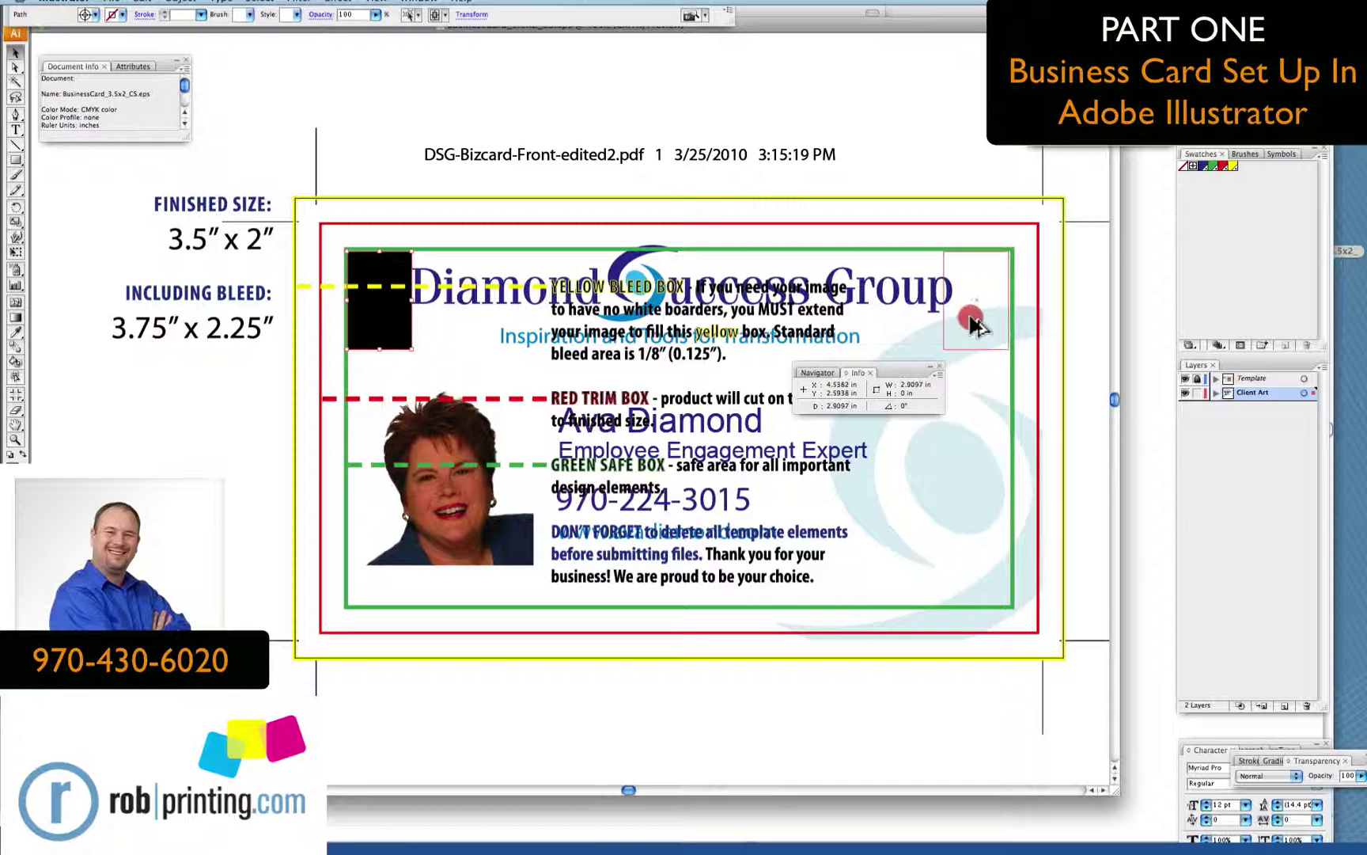
Nudge the Diamond Success Group logo and swirl group slightly left to even the gaps beside the two black squares
click(874, 301)
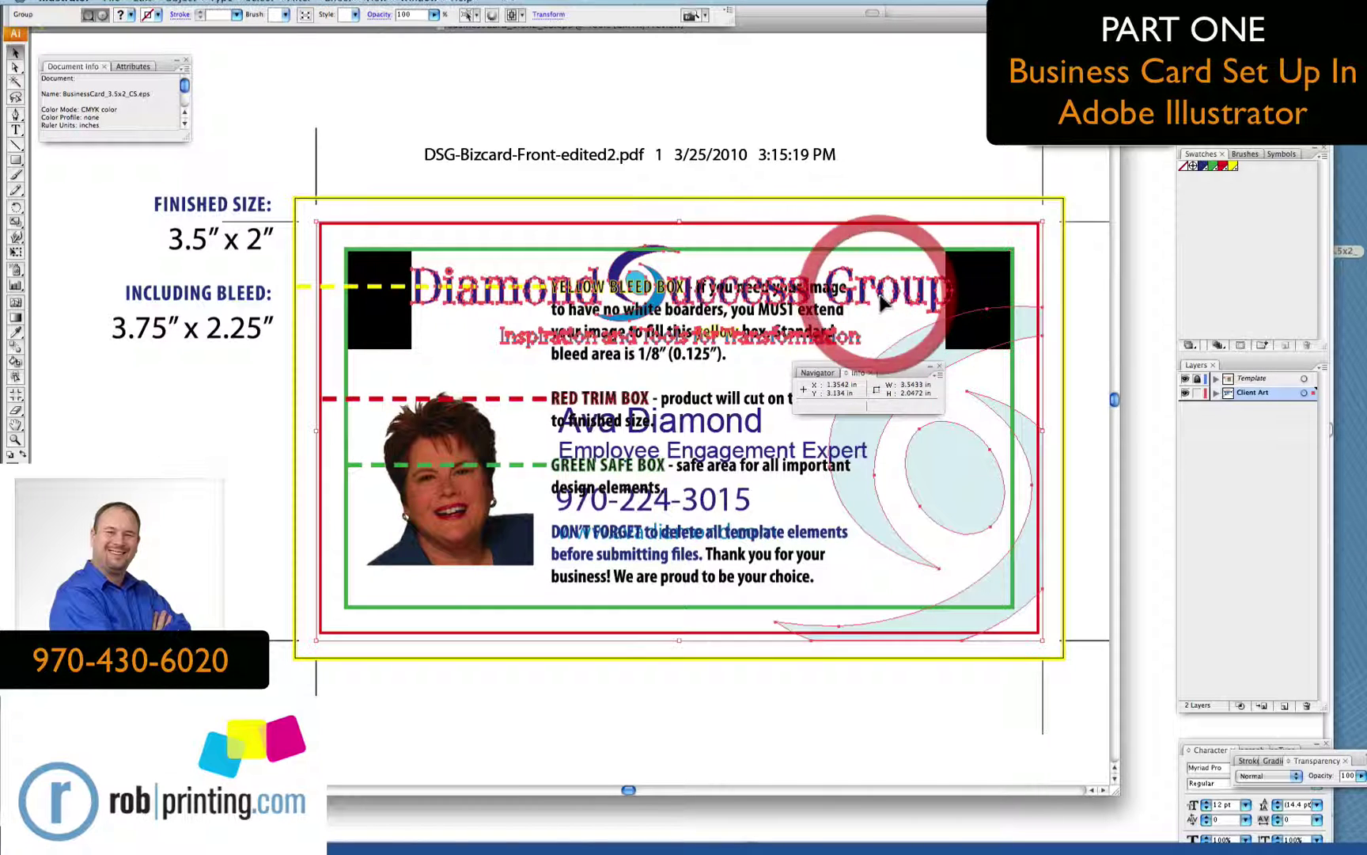
click(220, 101)
click(921, 289)
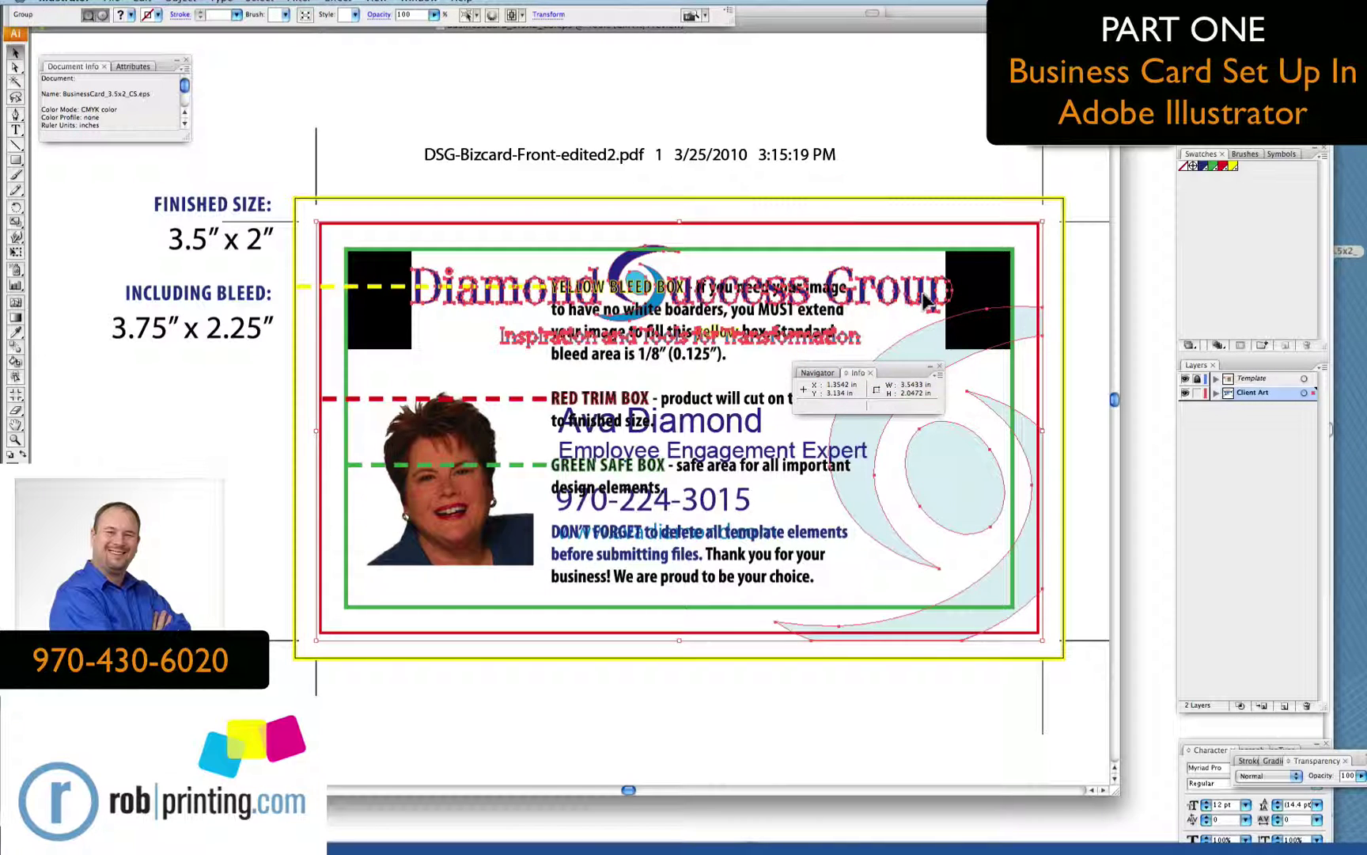
key(Left)
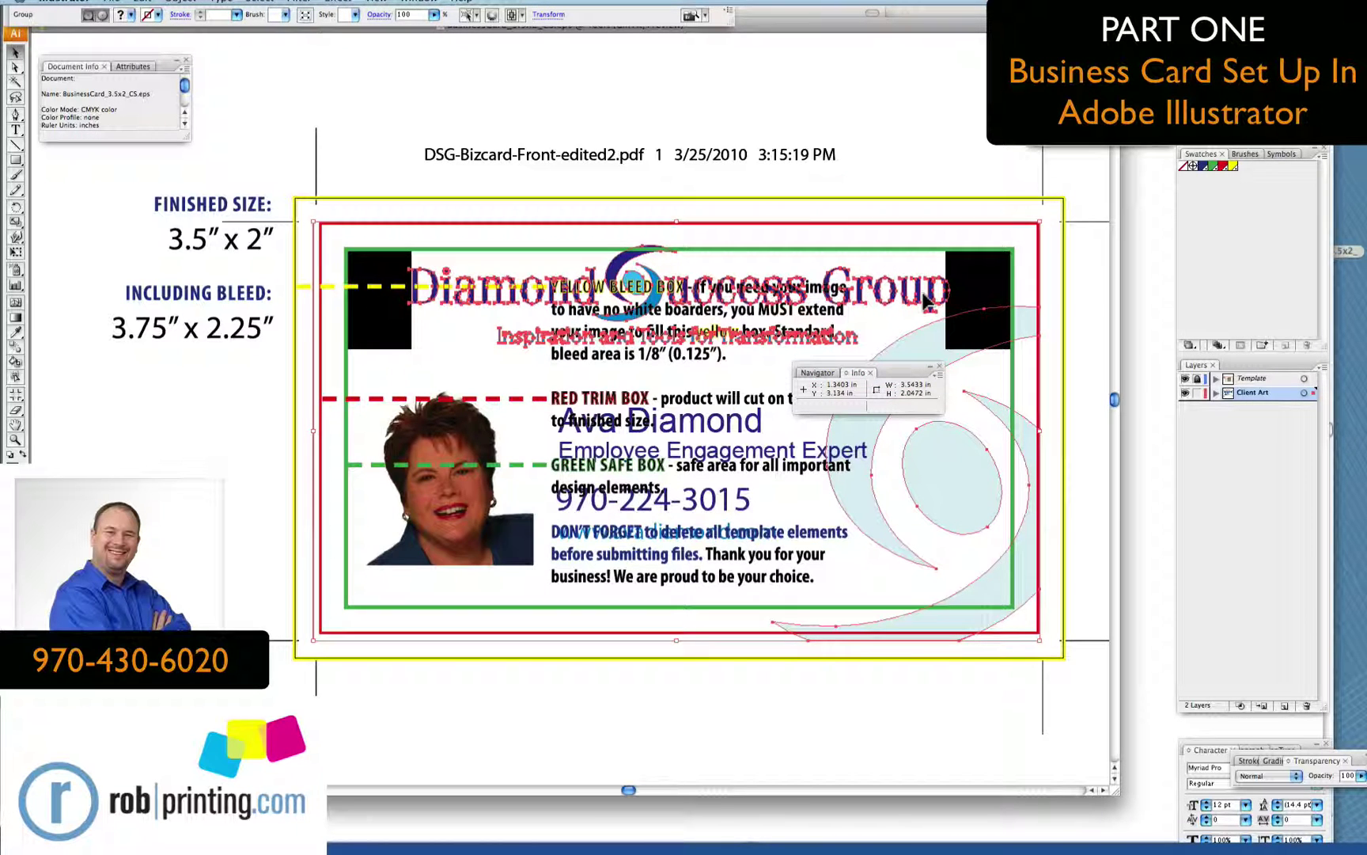
Delete both black spacer squares beside the Diamond Success Group logo
click(985, 287)
shift+click(355, 261)
key(Delete)
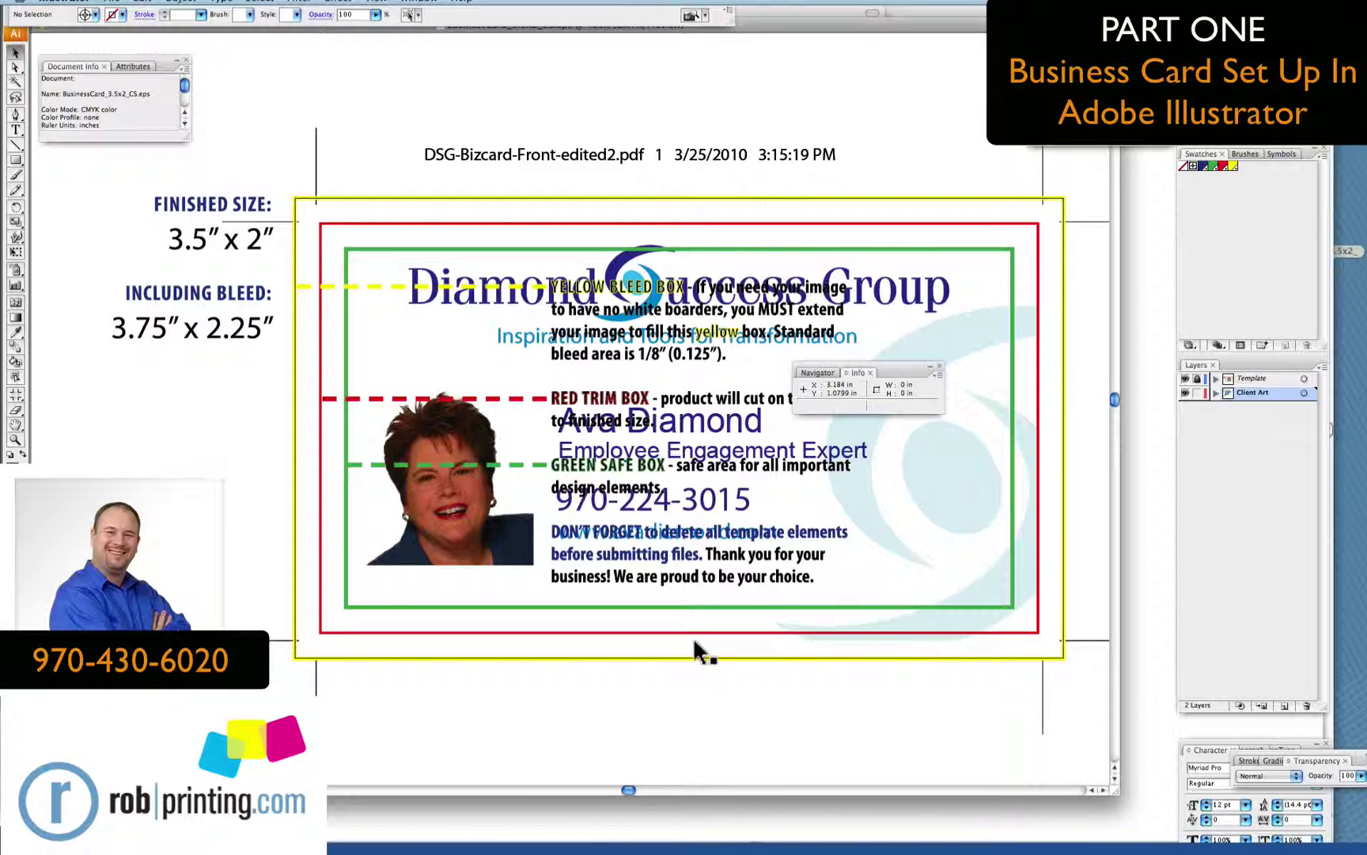
Inspect the logo and swirl group against the trim box, checking the card with the Template layer hidden and shown
click(925, 633)
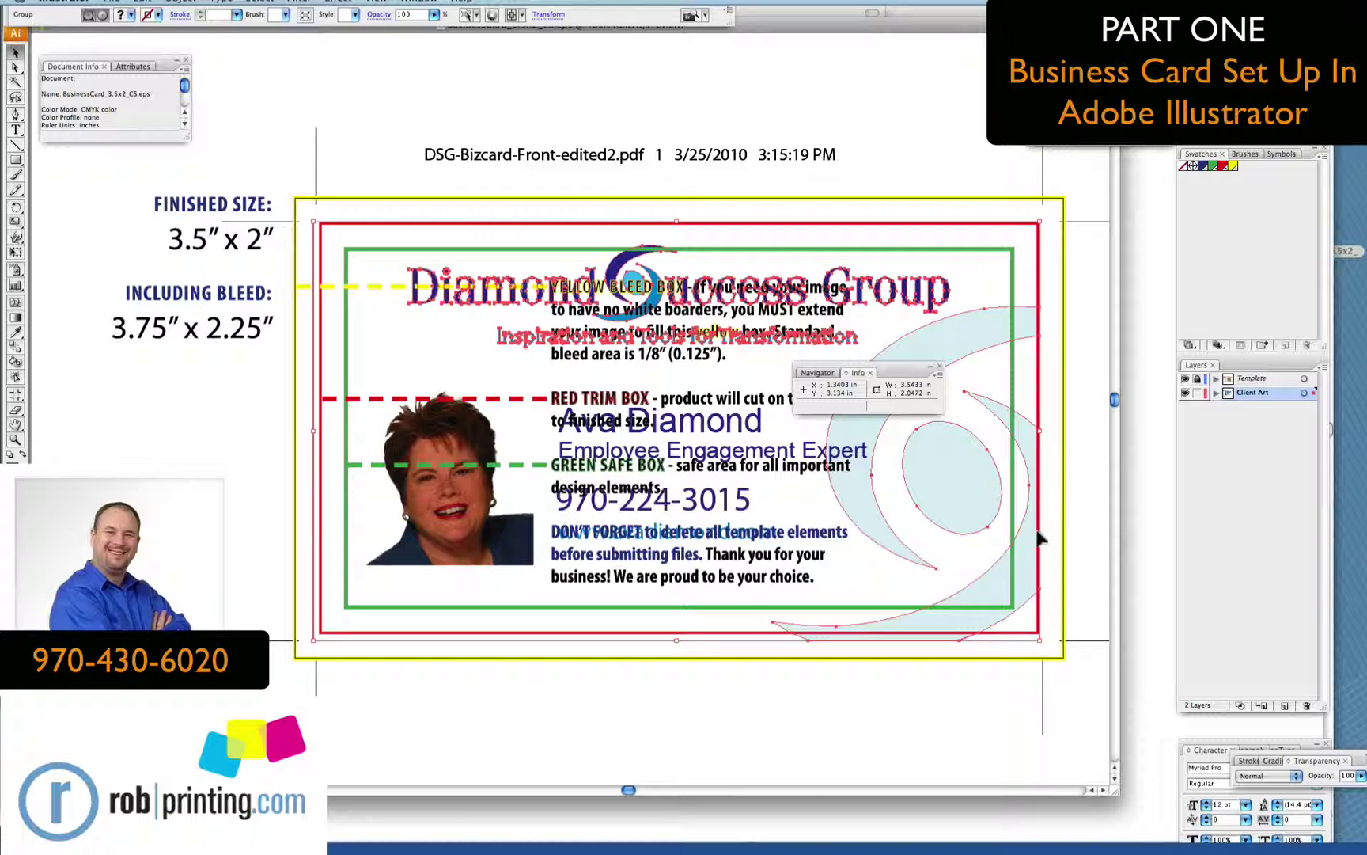
click(1185, 378)
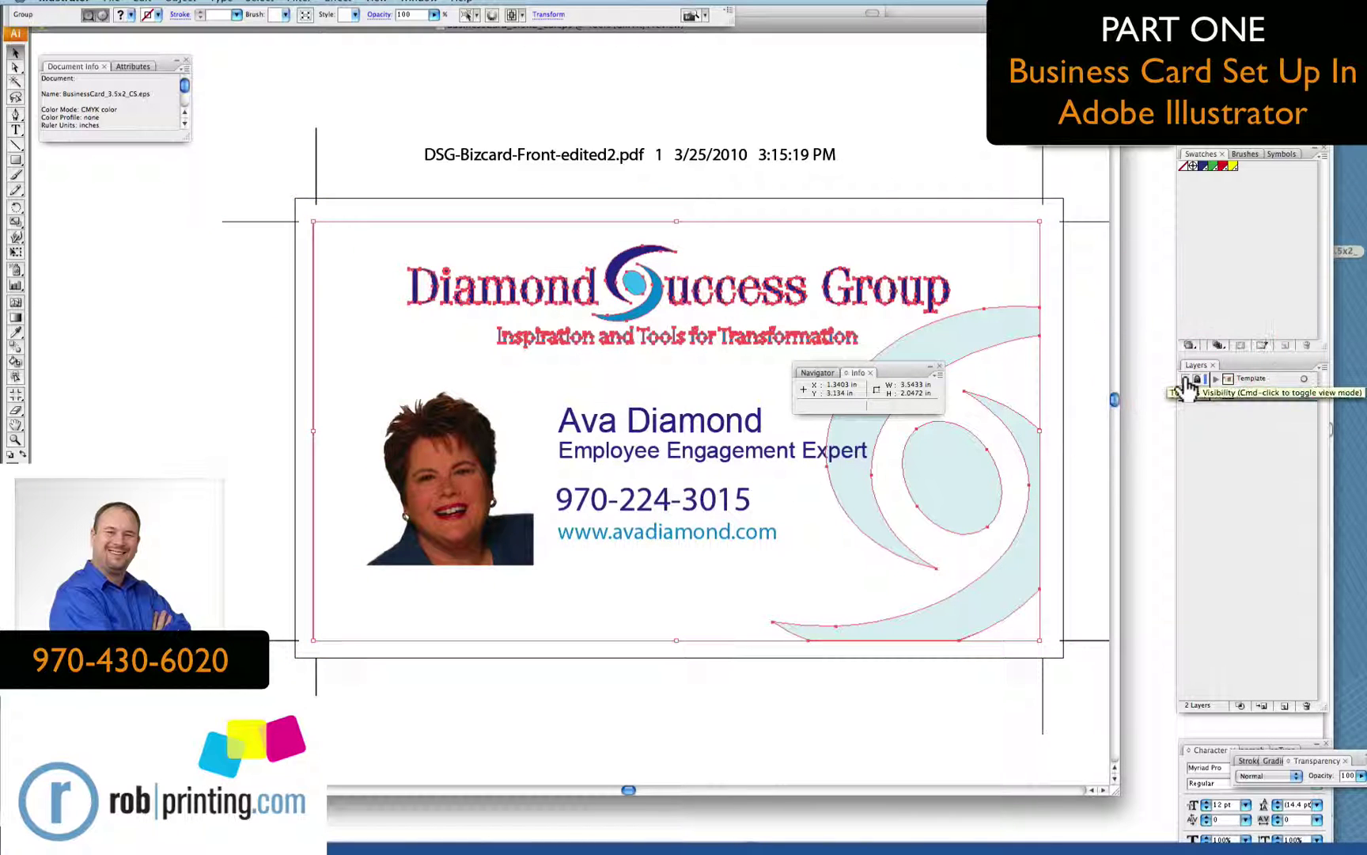
click(1185, 379)
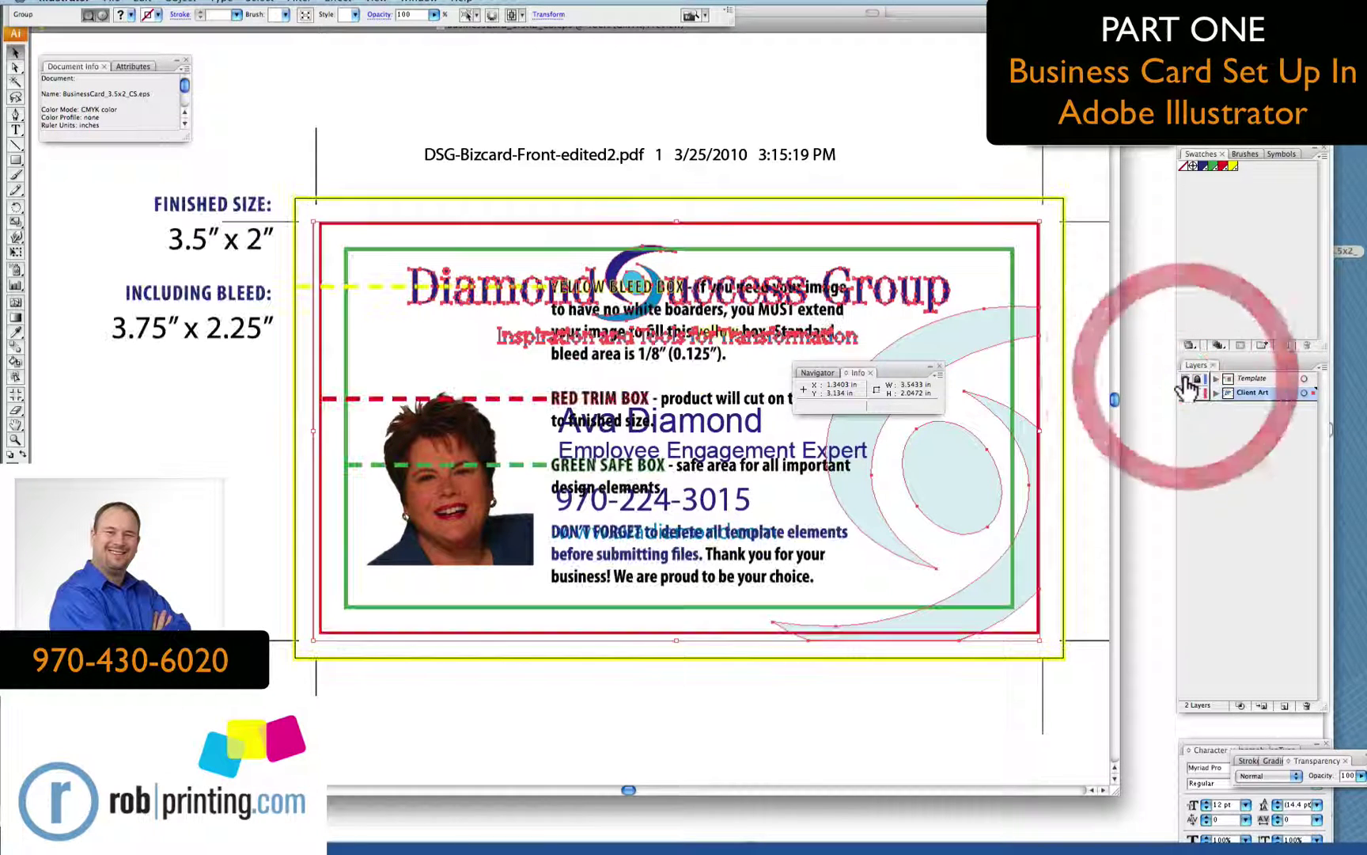
click(951, 709)
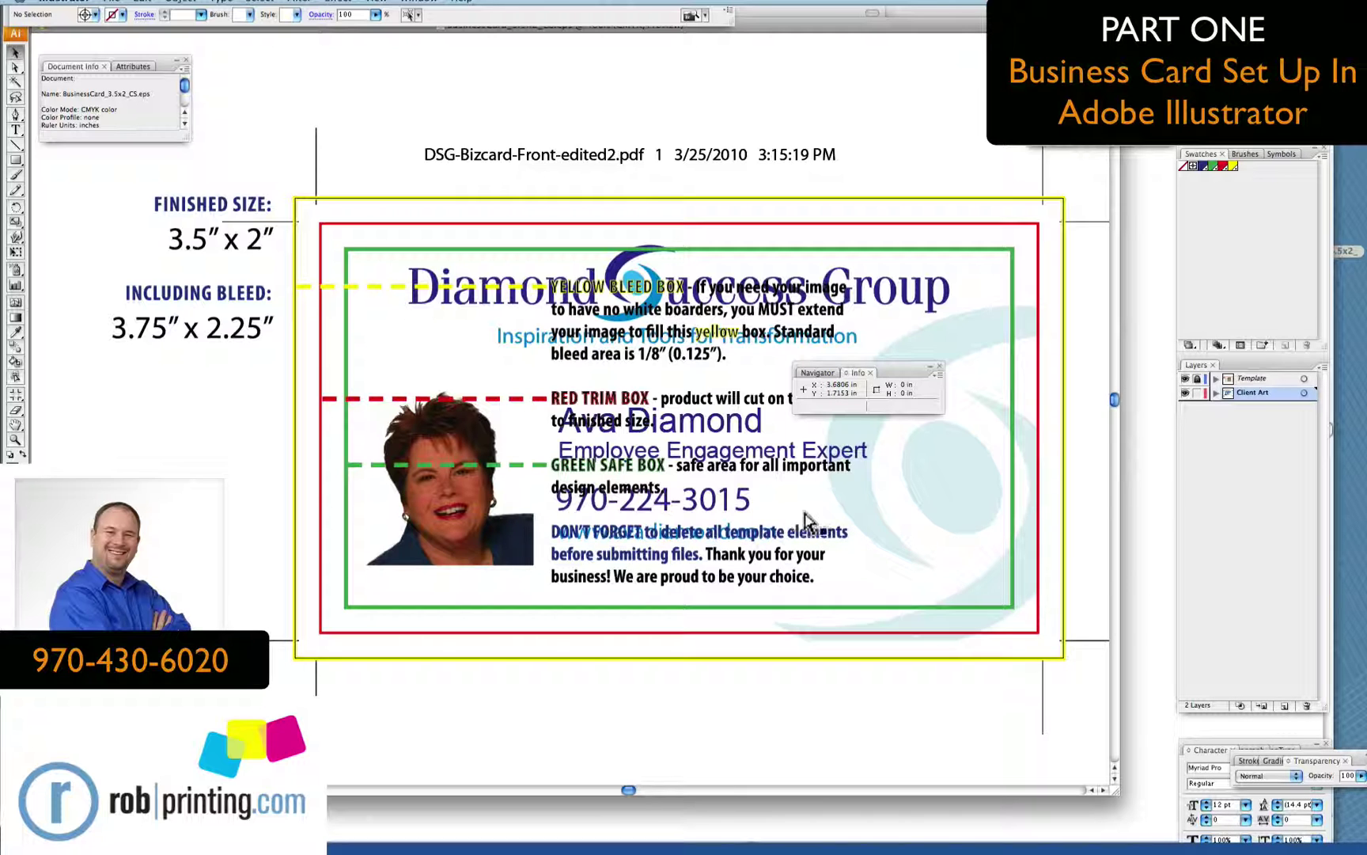
Clear the front artwork from the template and open DSG-Bizcard-Back-edited2.pdf from Finder in Illustrator, accepting the import
key(ctrl+a)
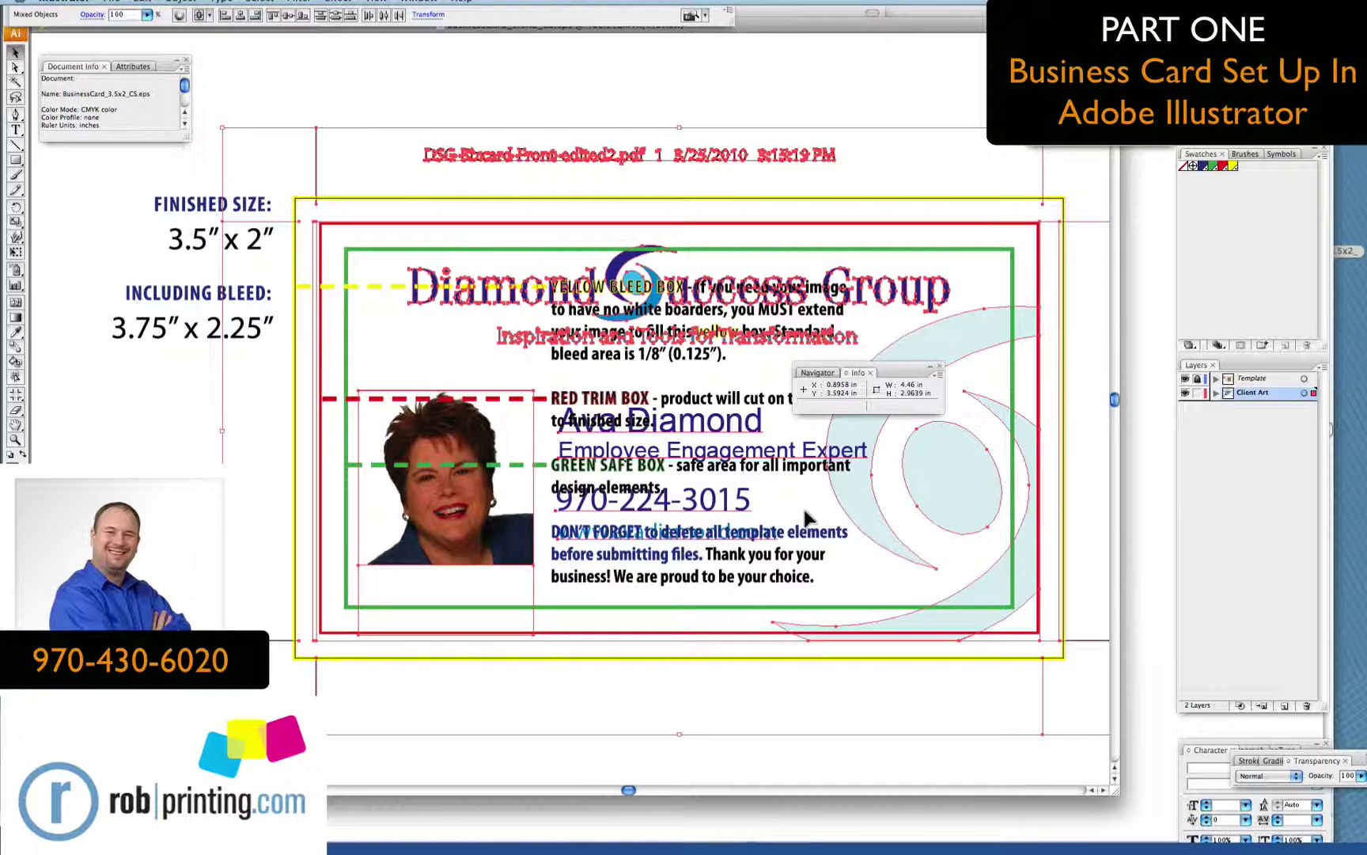
key(Delete)
key(super+Tab)
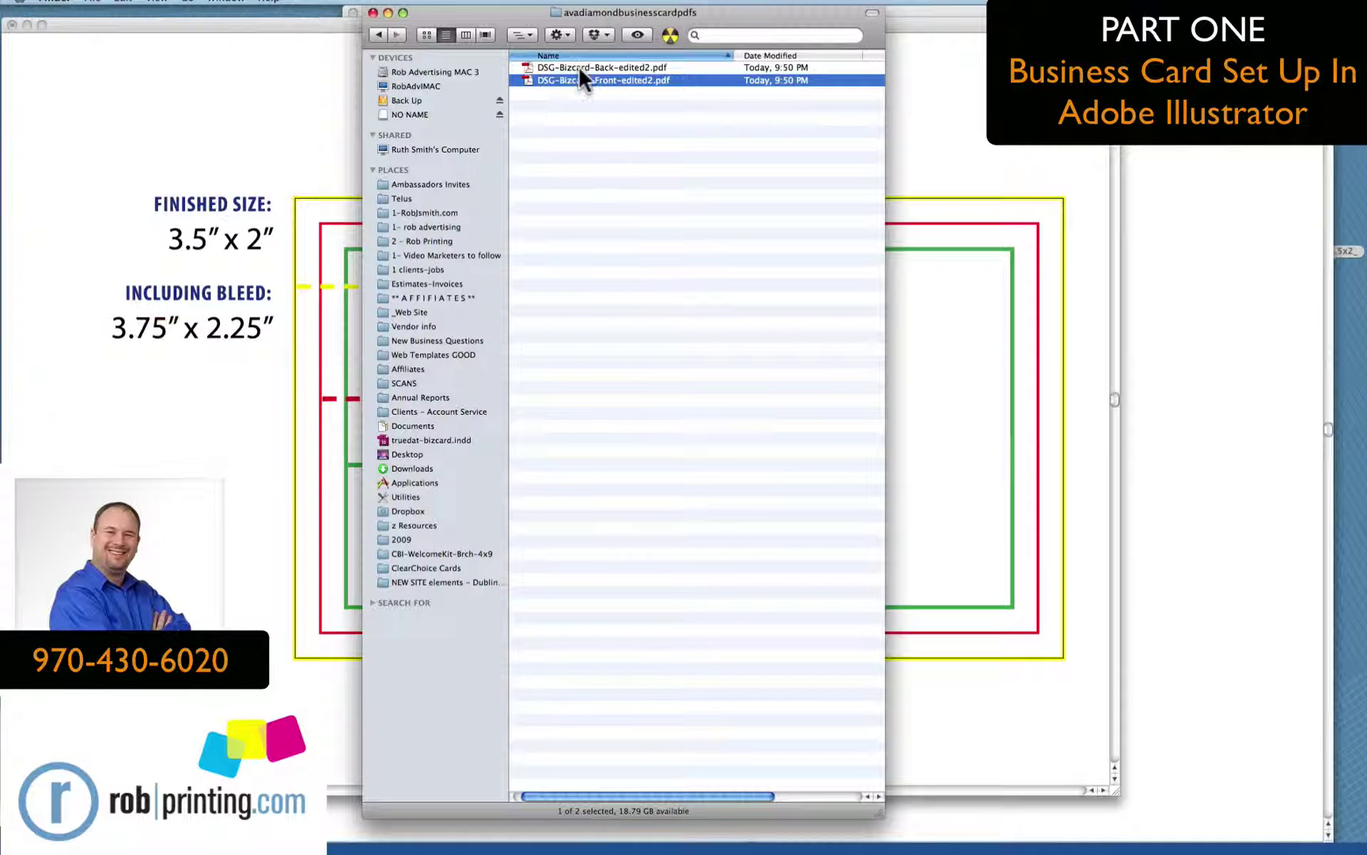
drag(579, 68, 406, 811)
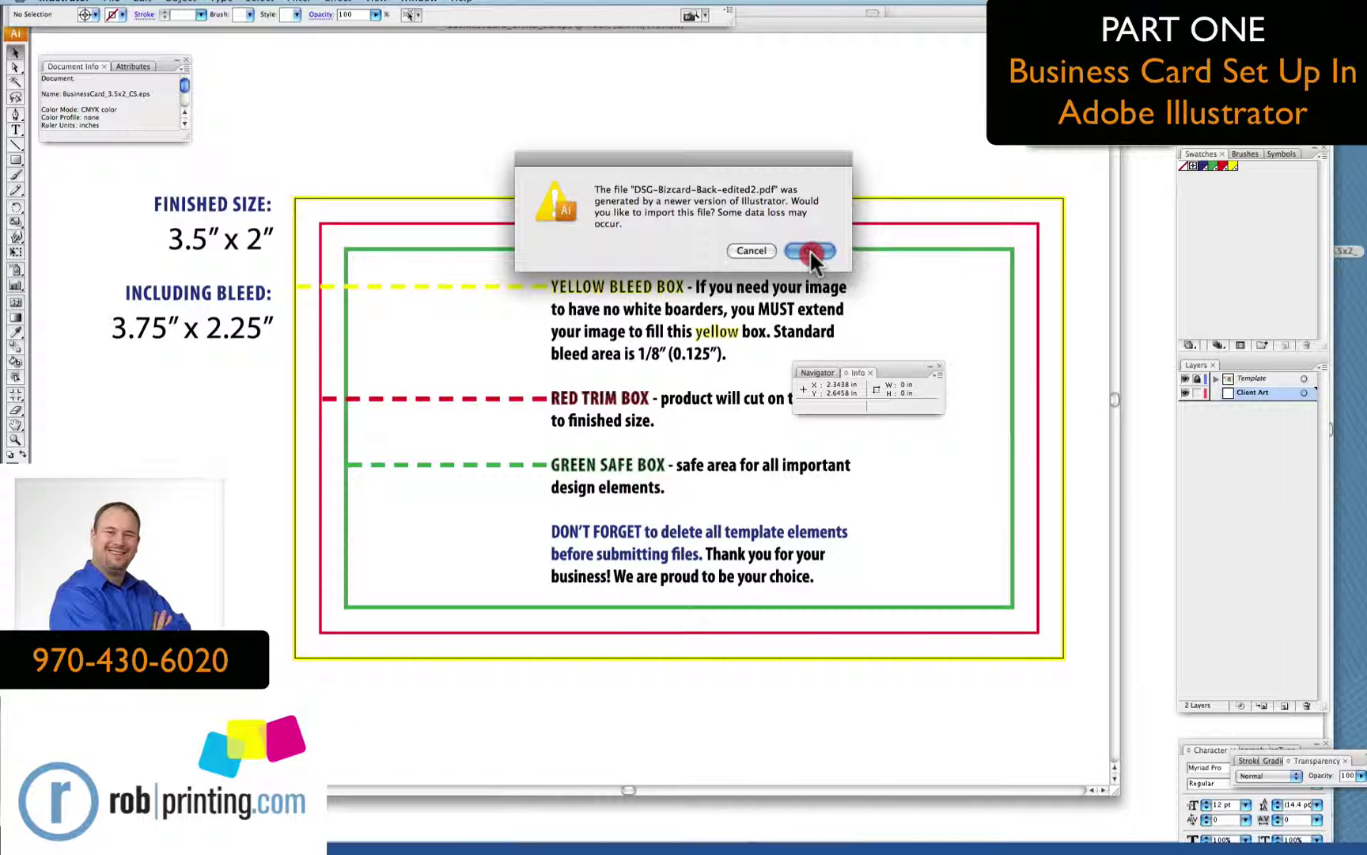
click(809, 252)
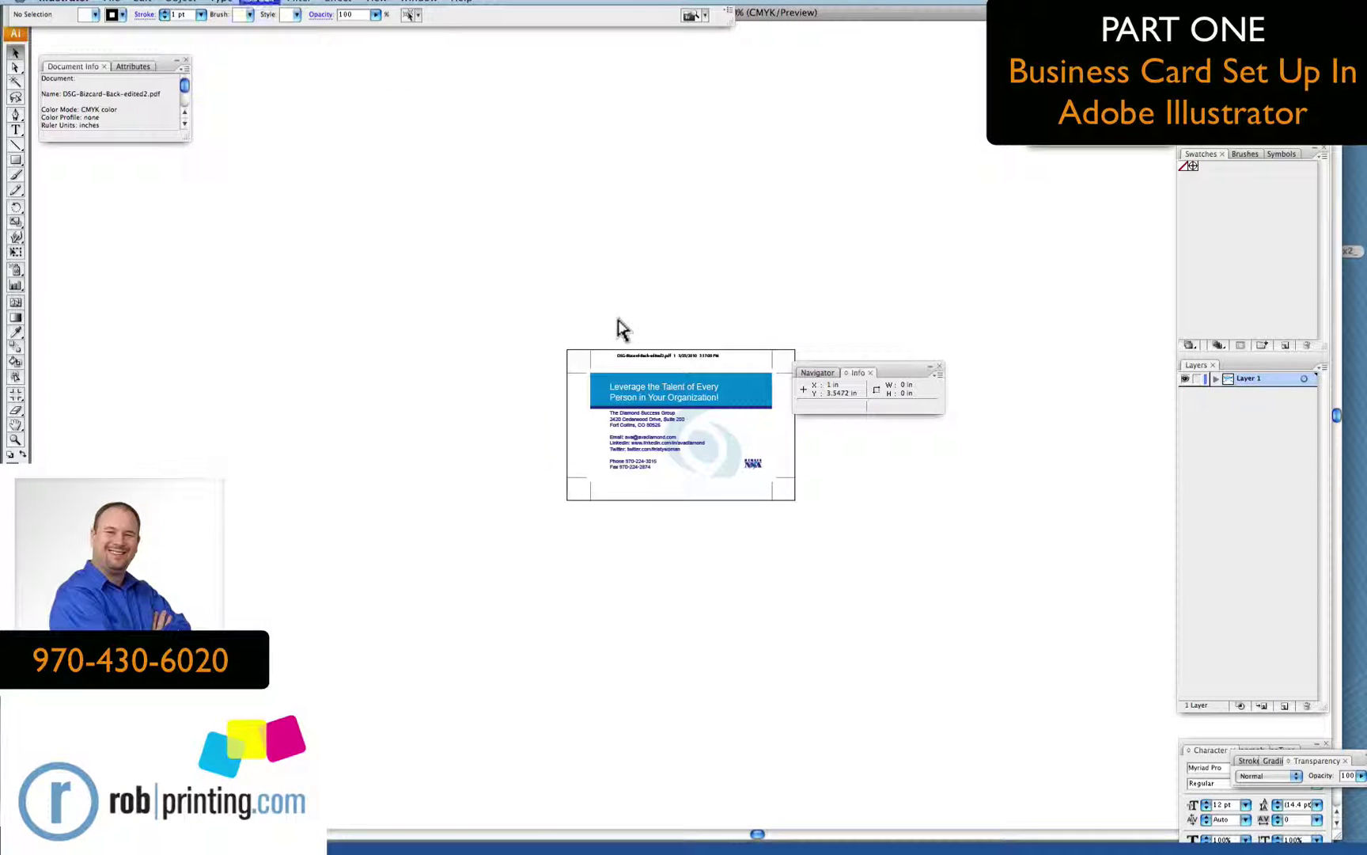
Copy all the card back artwork and return to the BusinessCard_3.5x2_CS.eps document
key(super+a)
key(super+Tab)
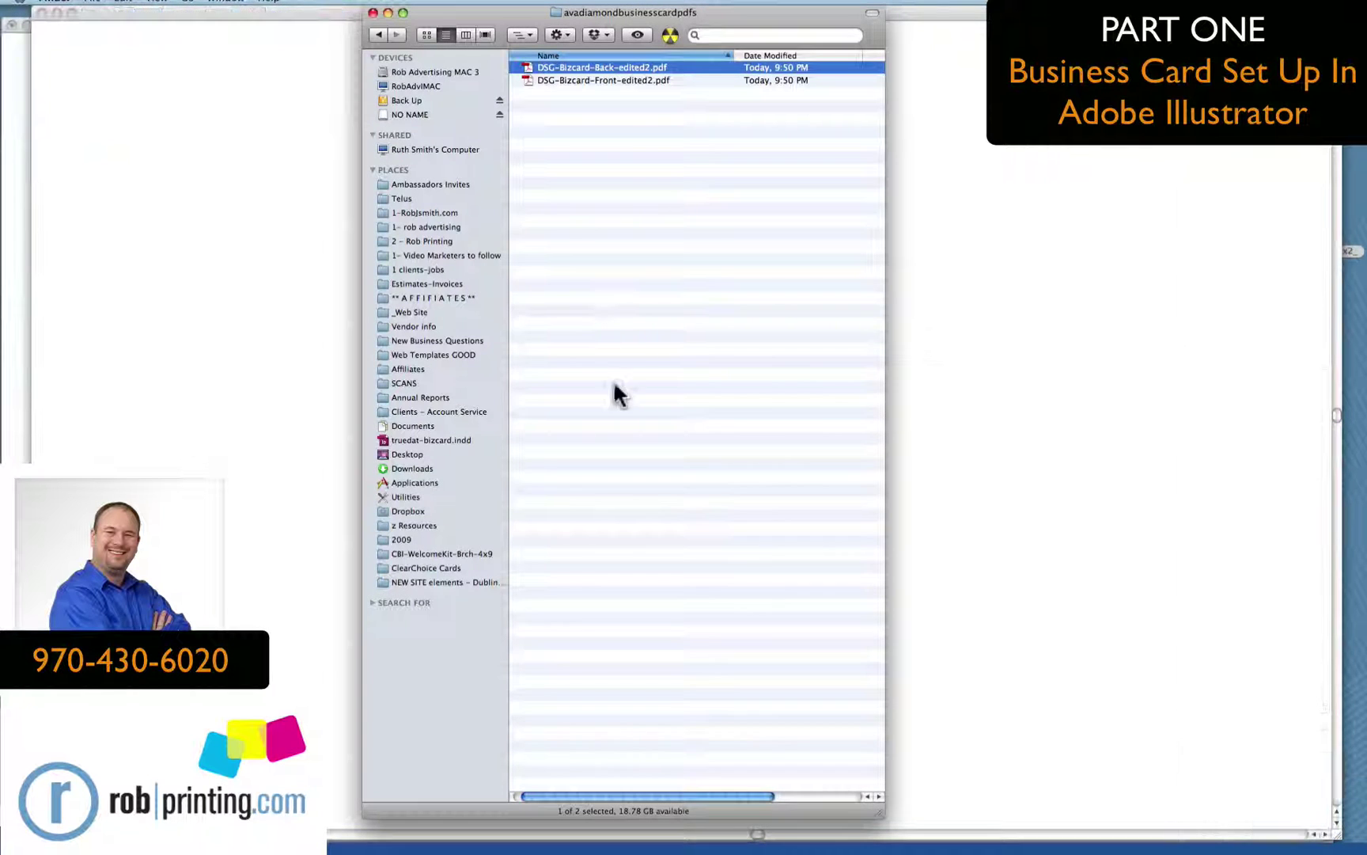
click(959, 422)
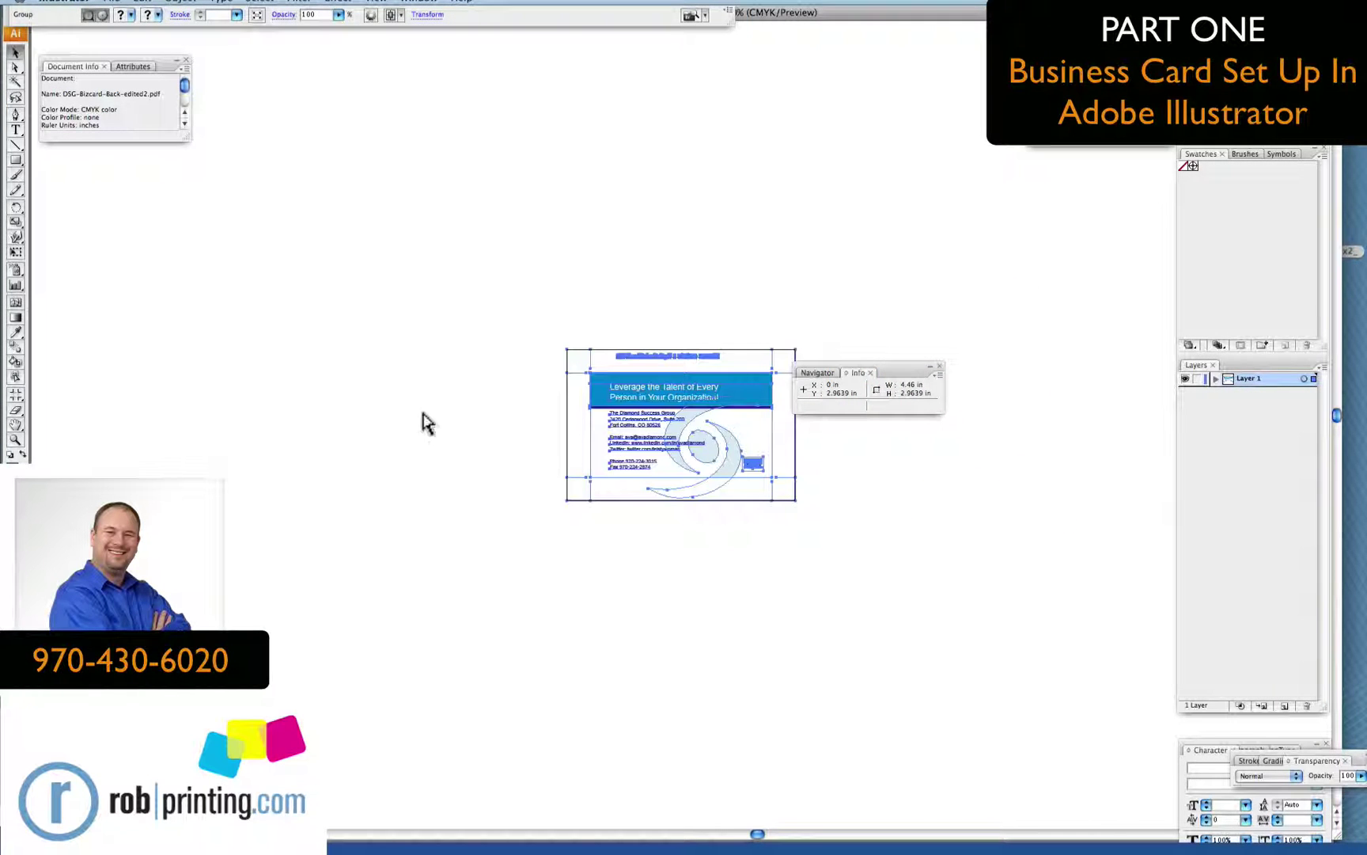
key(super+Tab)
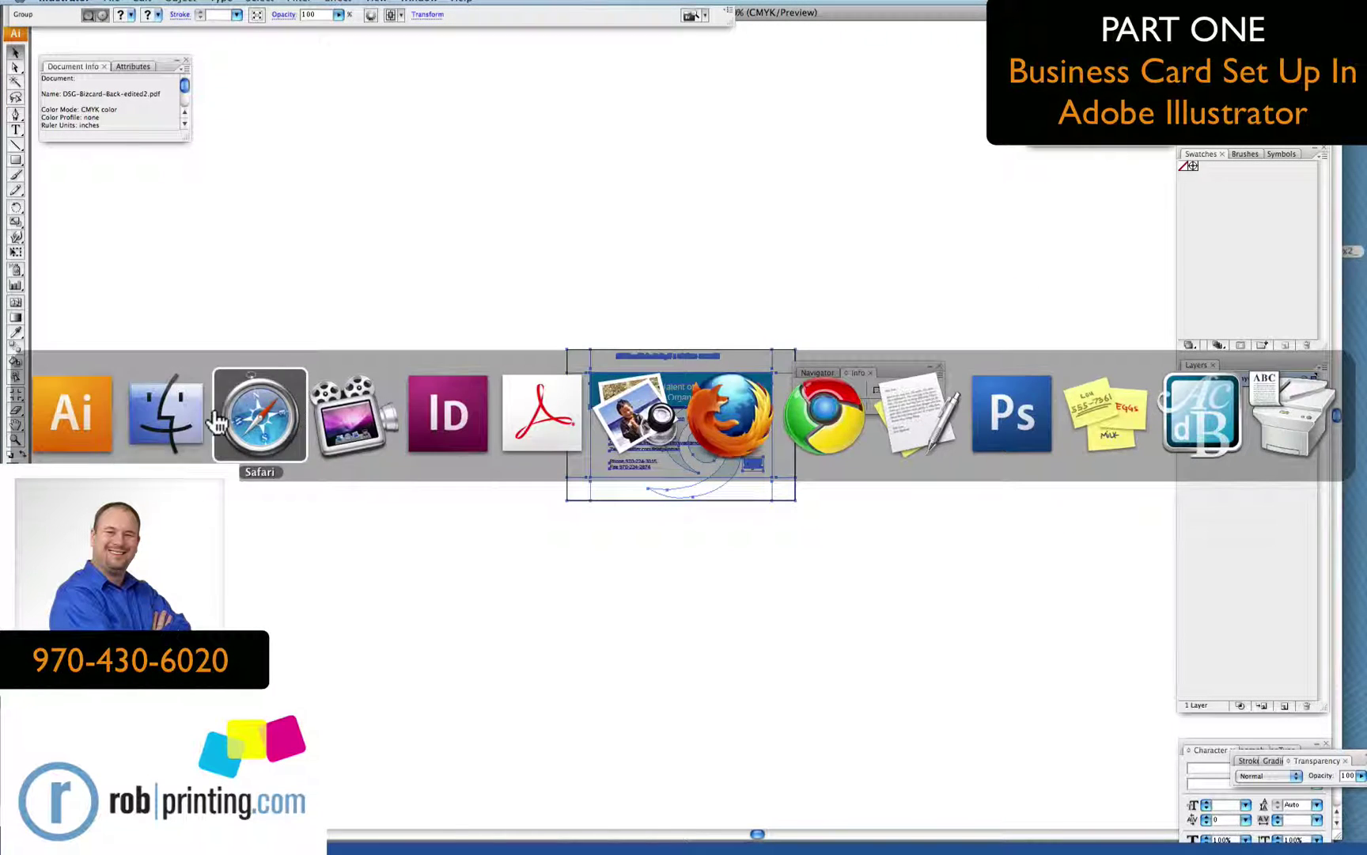
click(92, 444)
click(417, 2)
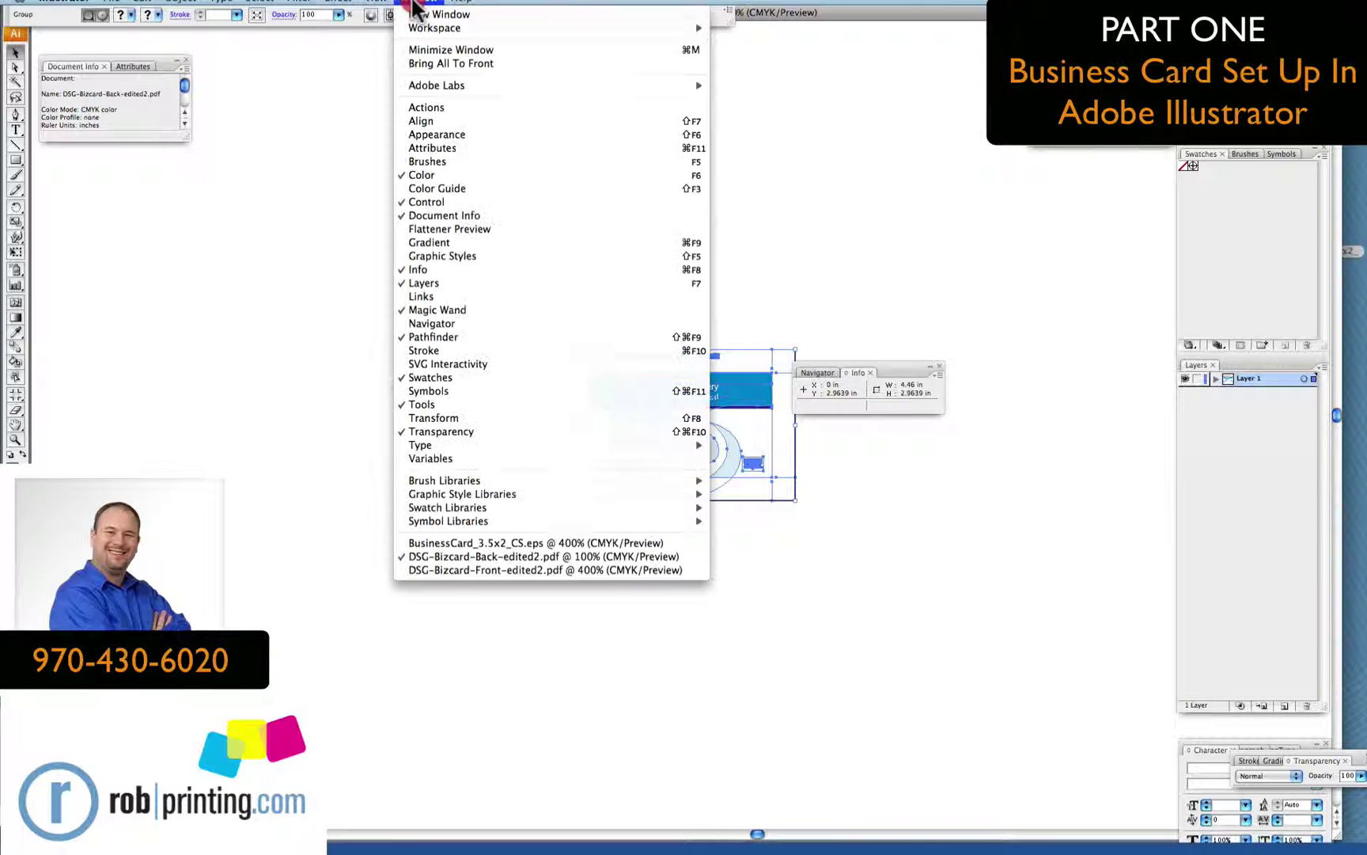
click(513, 543)
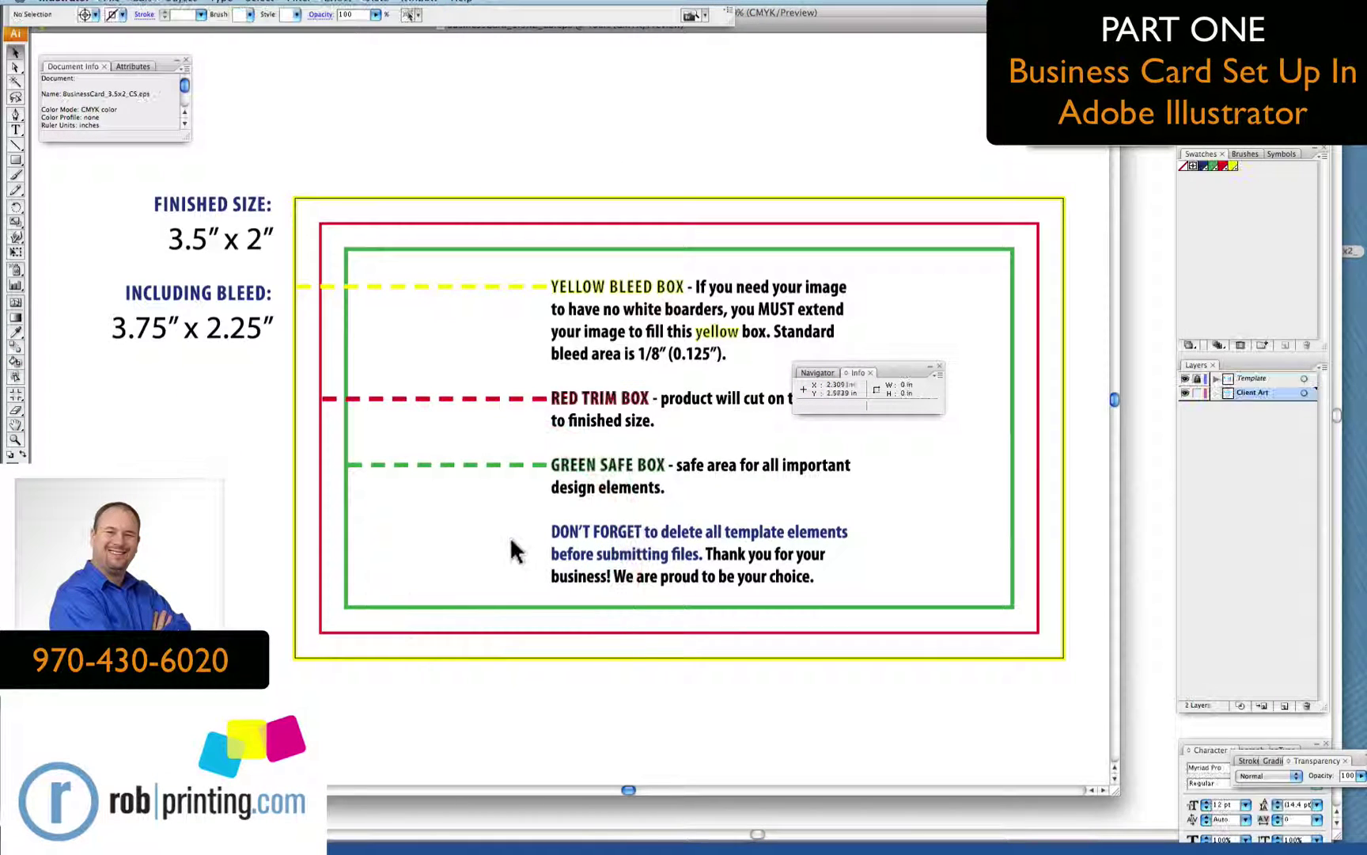
Paste the card back artwork into the Client Art layer and align it with the template's red trim box
click(1254, 387)
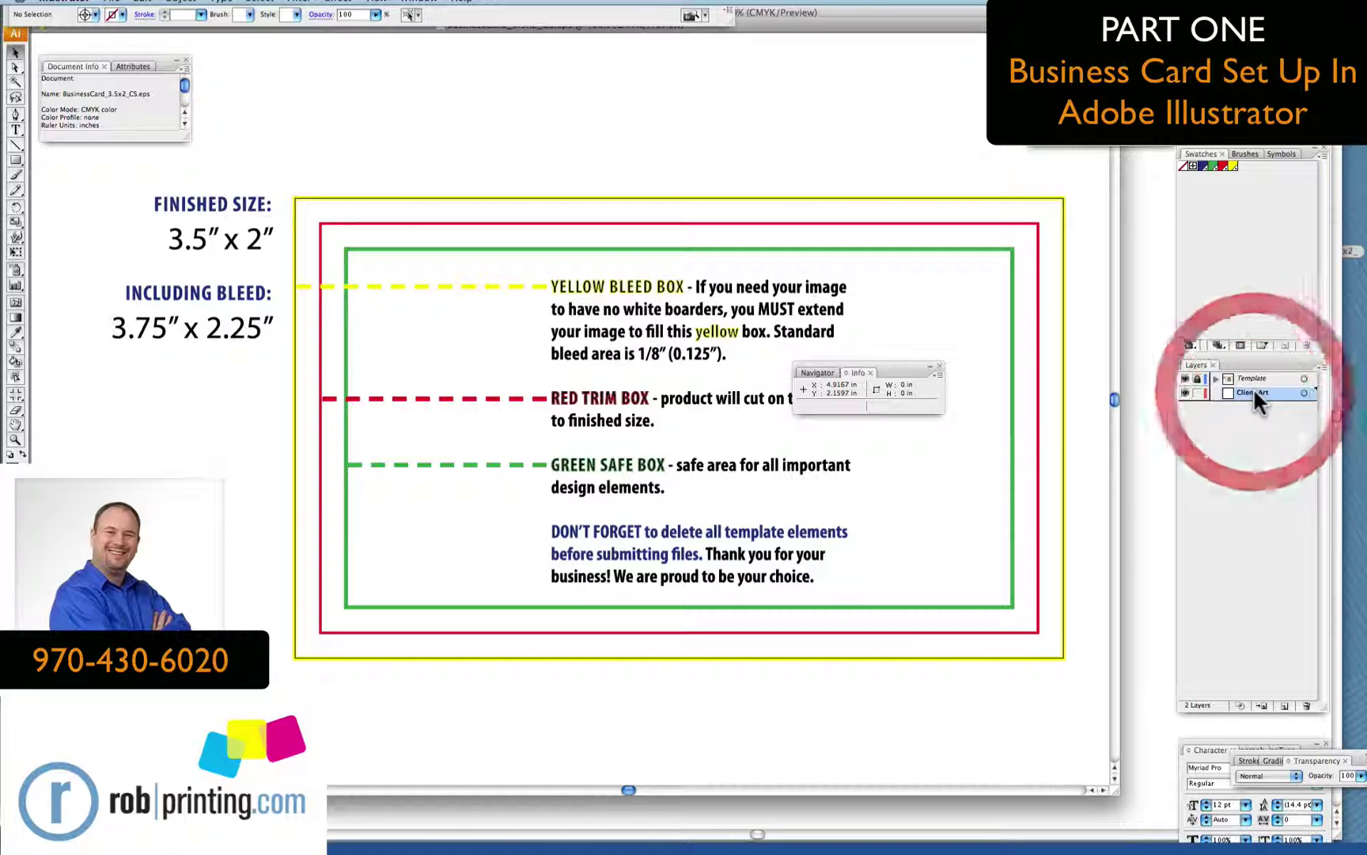
key(super+v)
click(15, 54)
drag(498, 232, 642, 266)
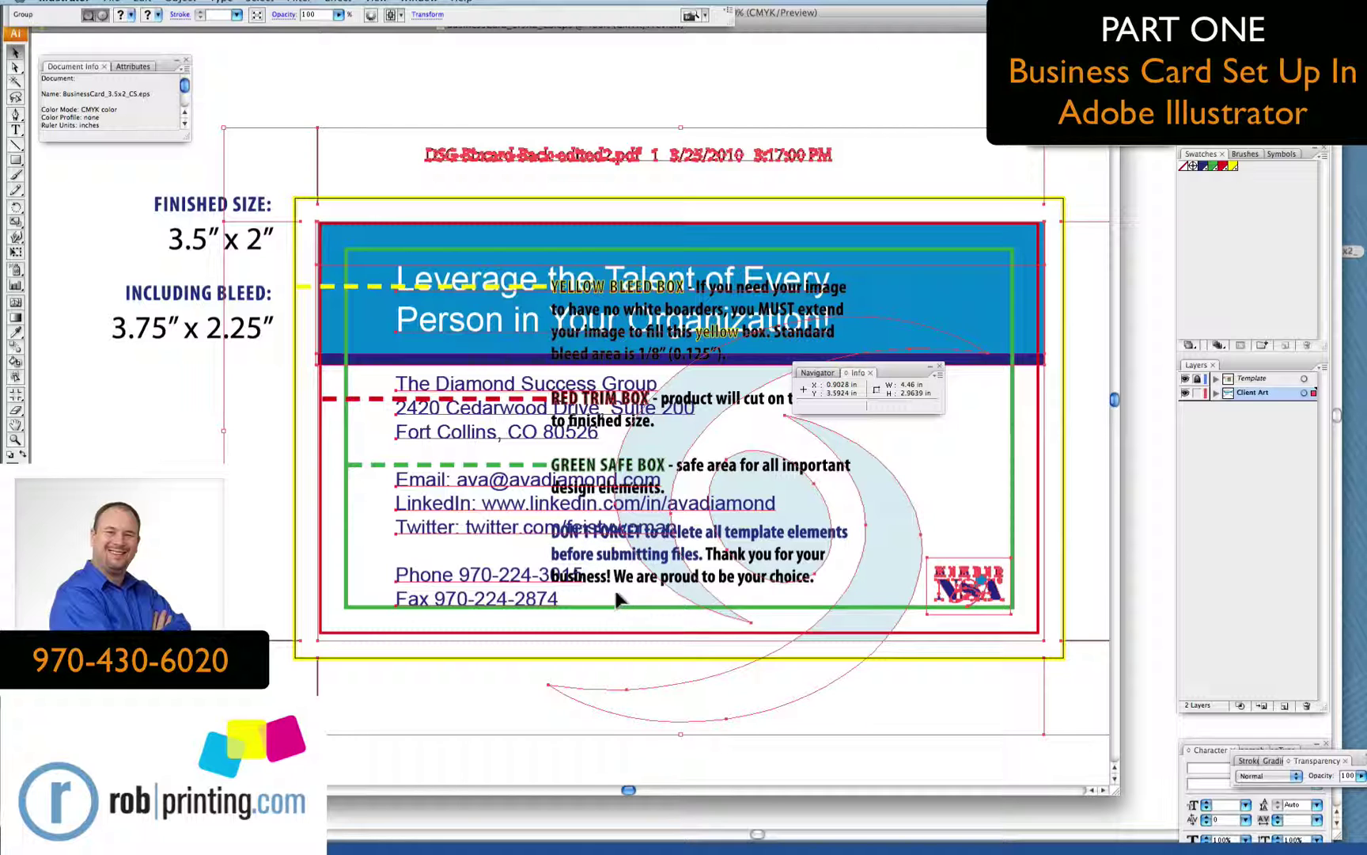
key(Left)
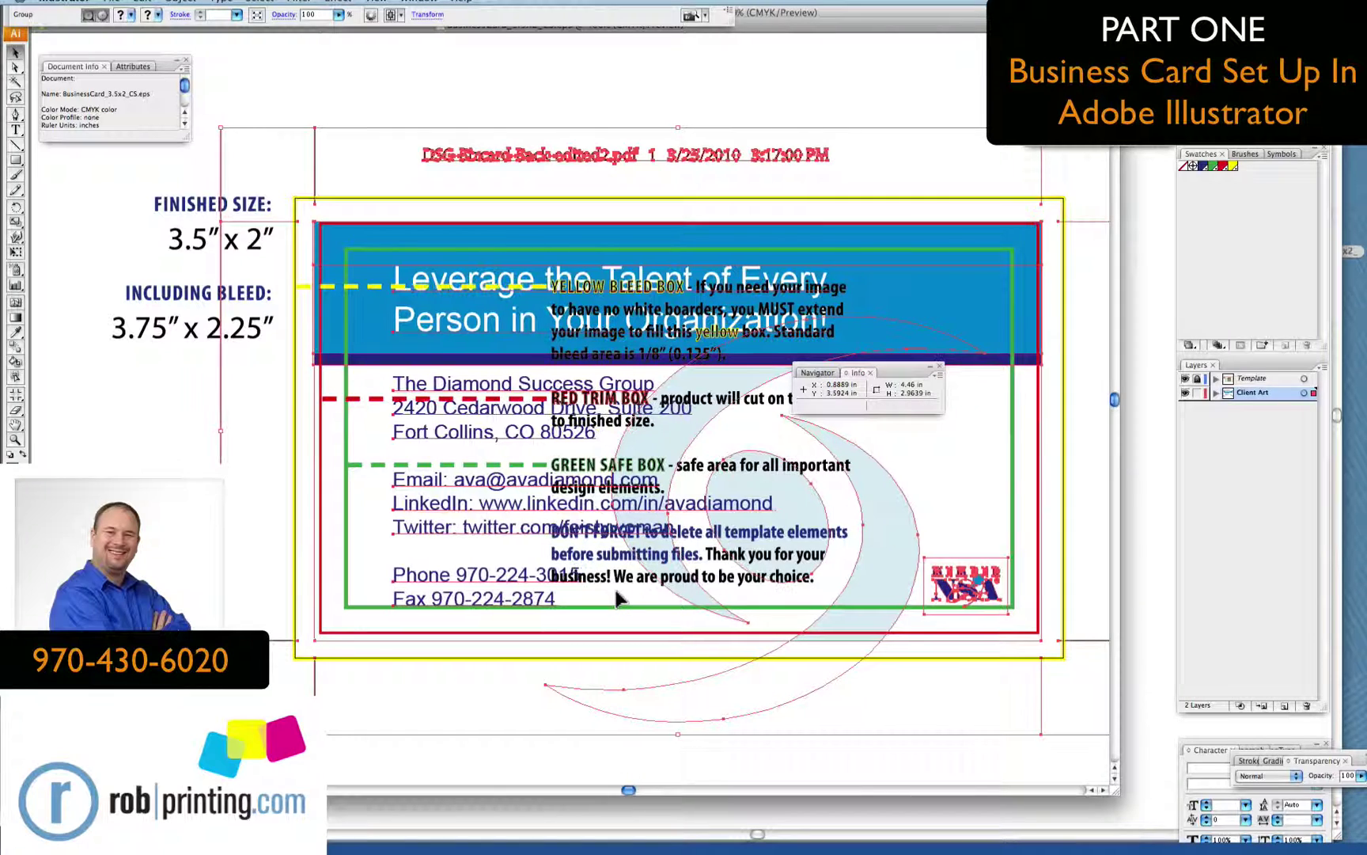
drag(669, 221, 671, 225)
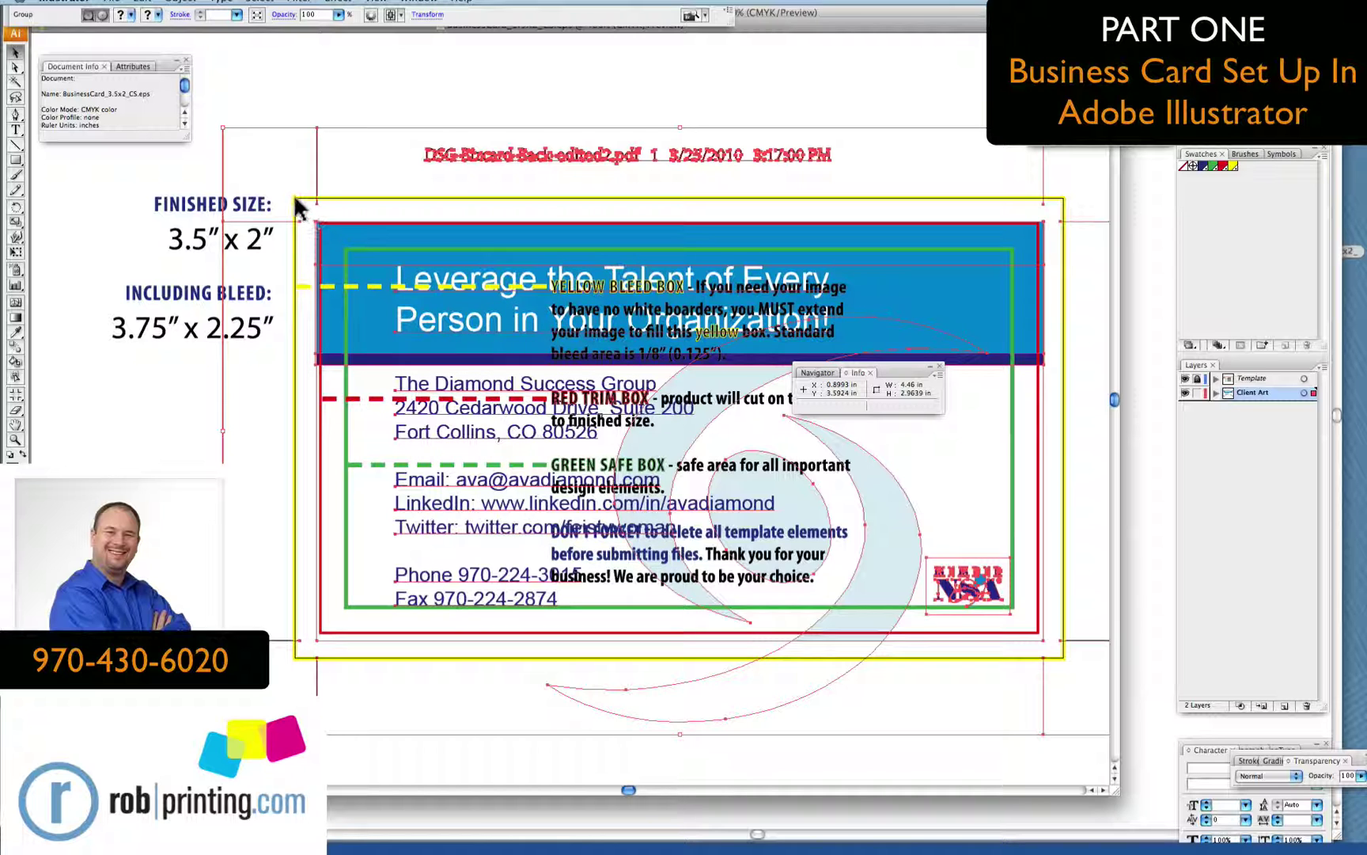
click(271, 187)
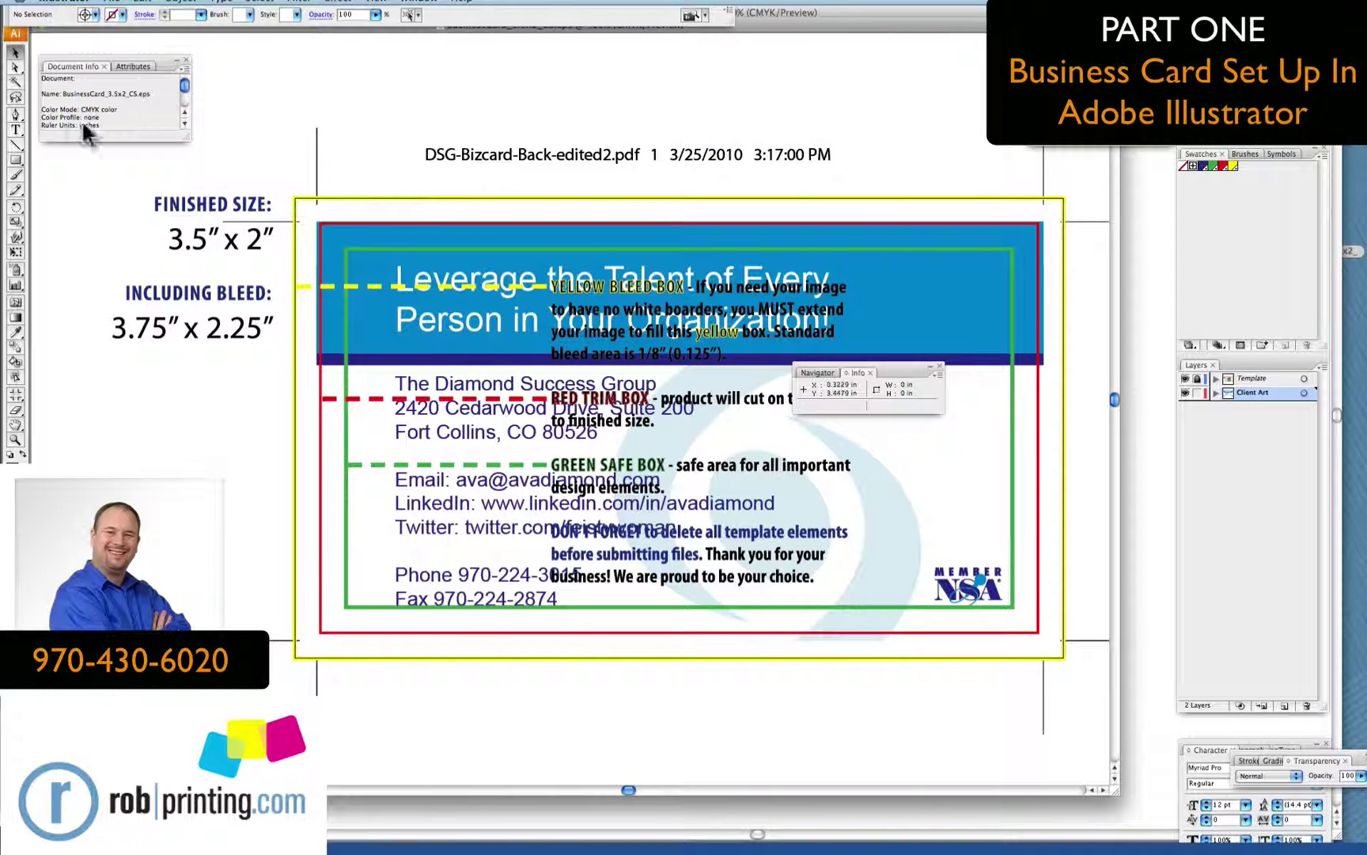
Draw a rectangle over the blue header across the full yellow bleed width, about 3.75 in wide and 0.62 in tall
click(16, 159)
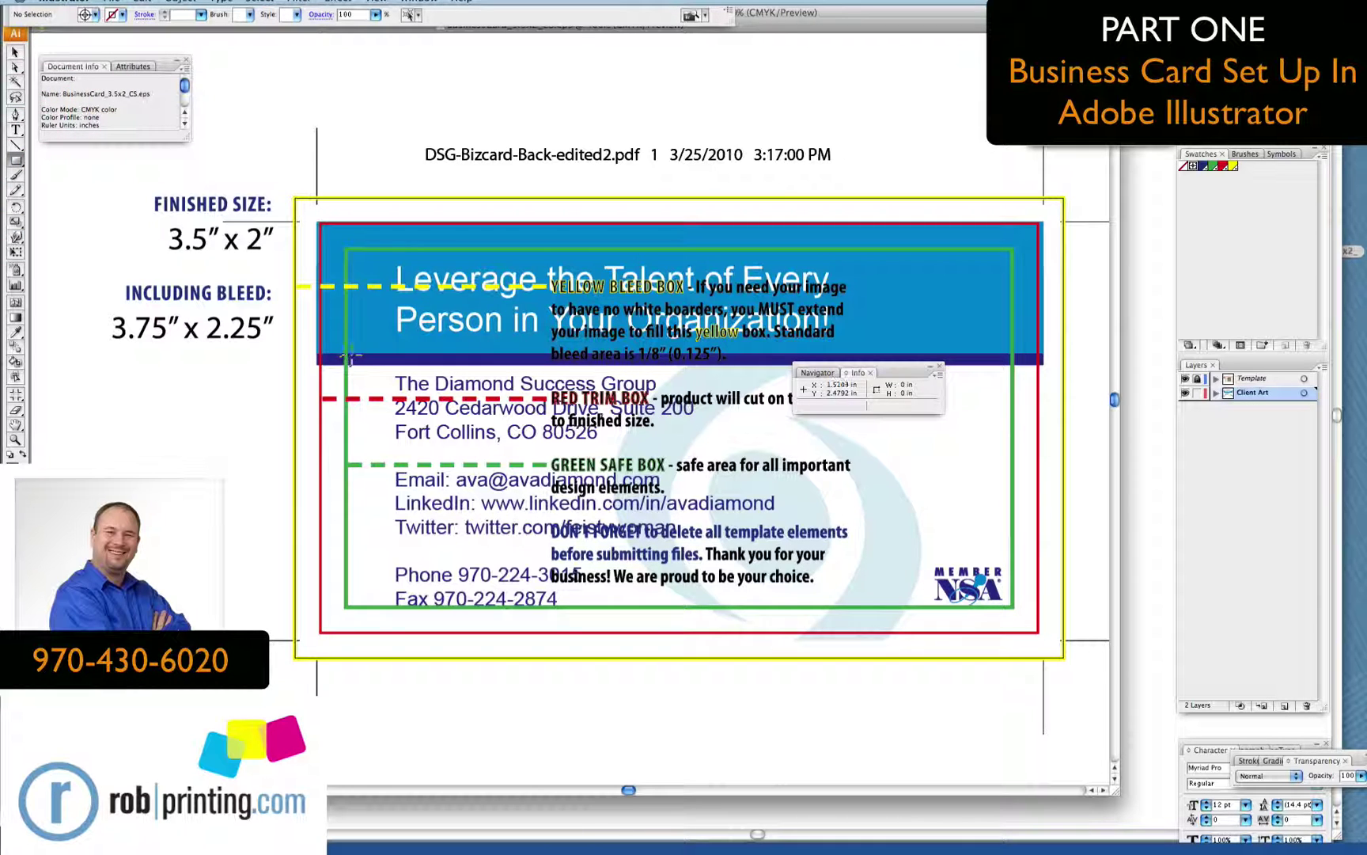
drag(297, 198, 1064, 355)
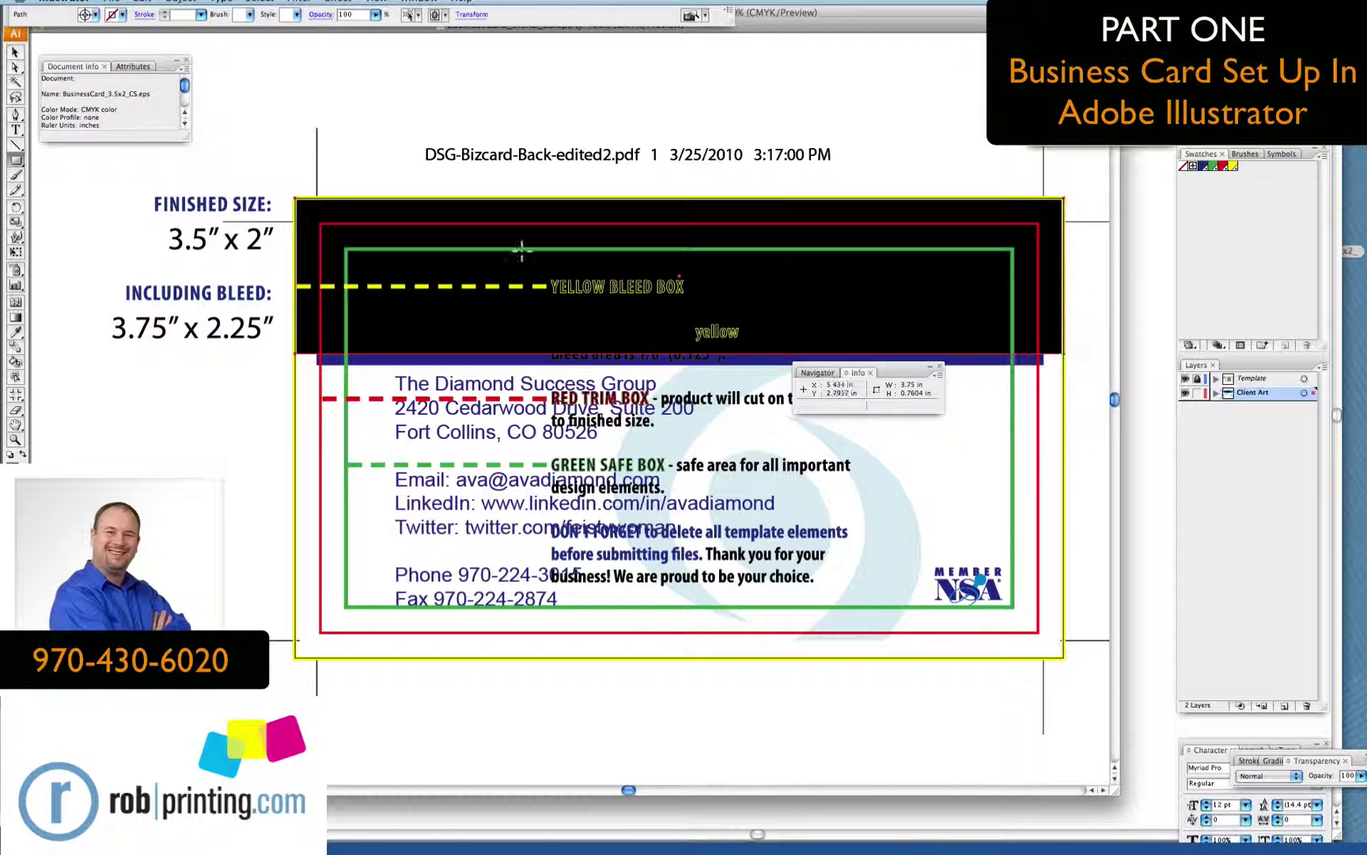
click(15, 55)
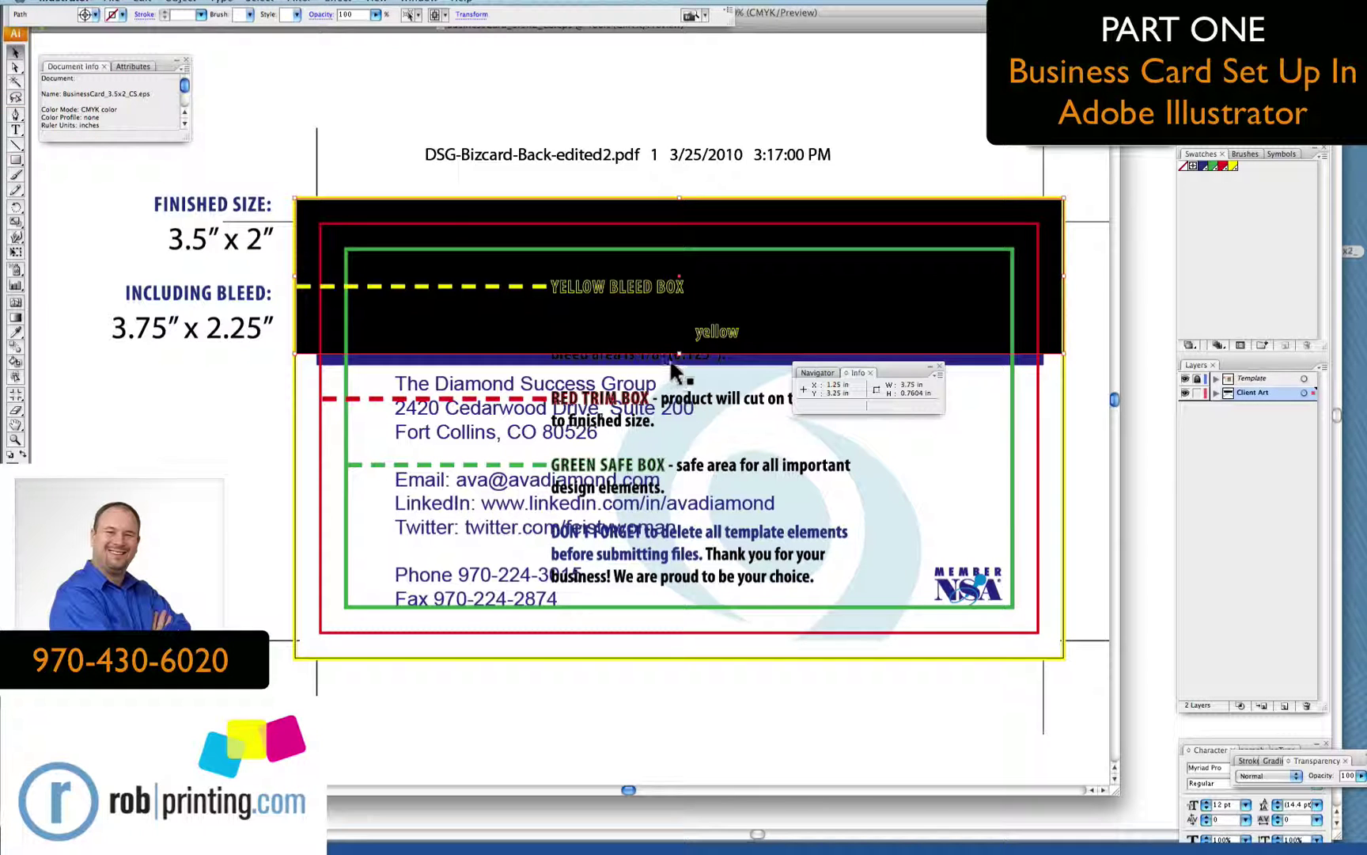
drag(679, 353, 679, 324)
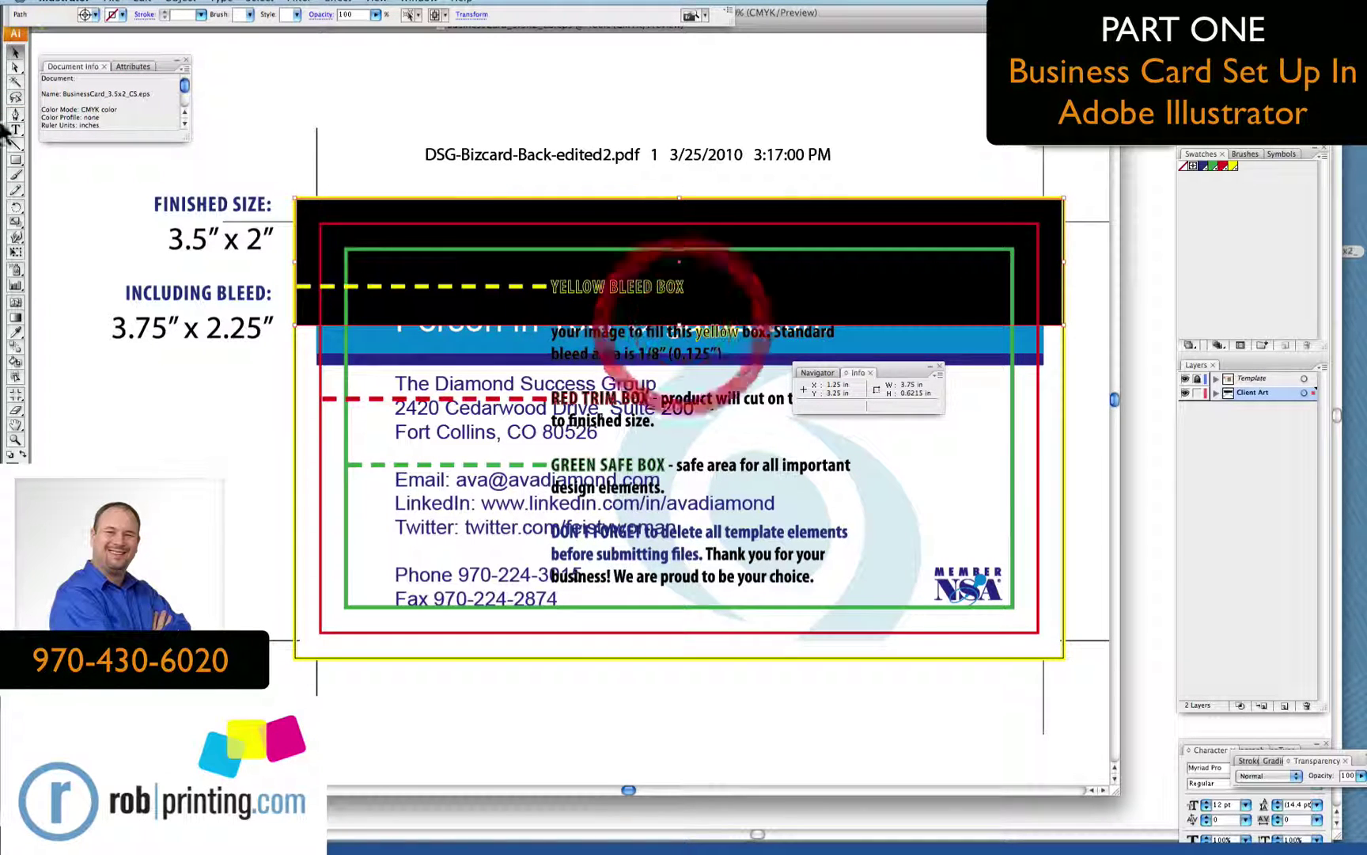
Fill the rectangle with the sampled header blue, extend its height to about 0.76 in, and preview it without the Template layer
click(18, 332)
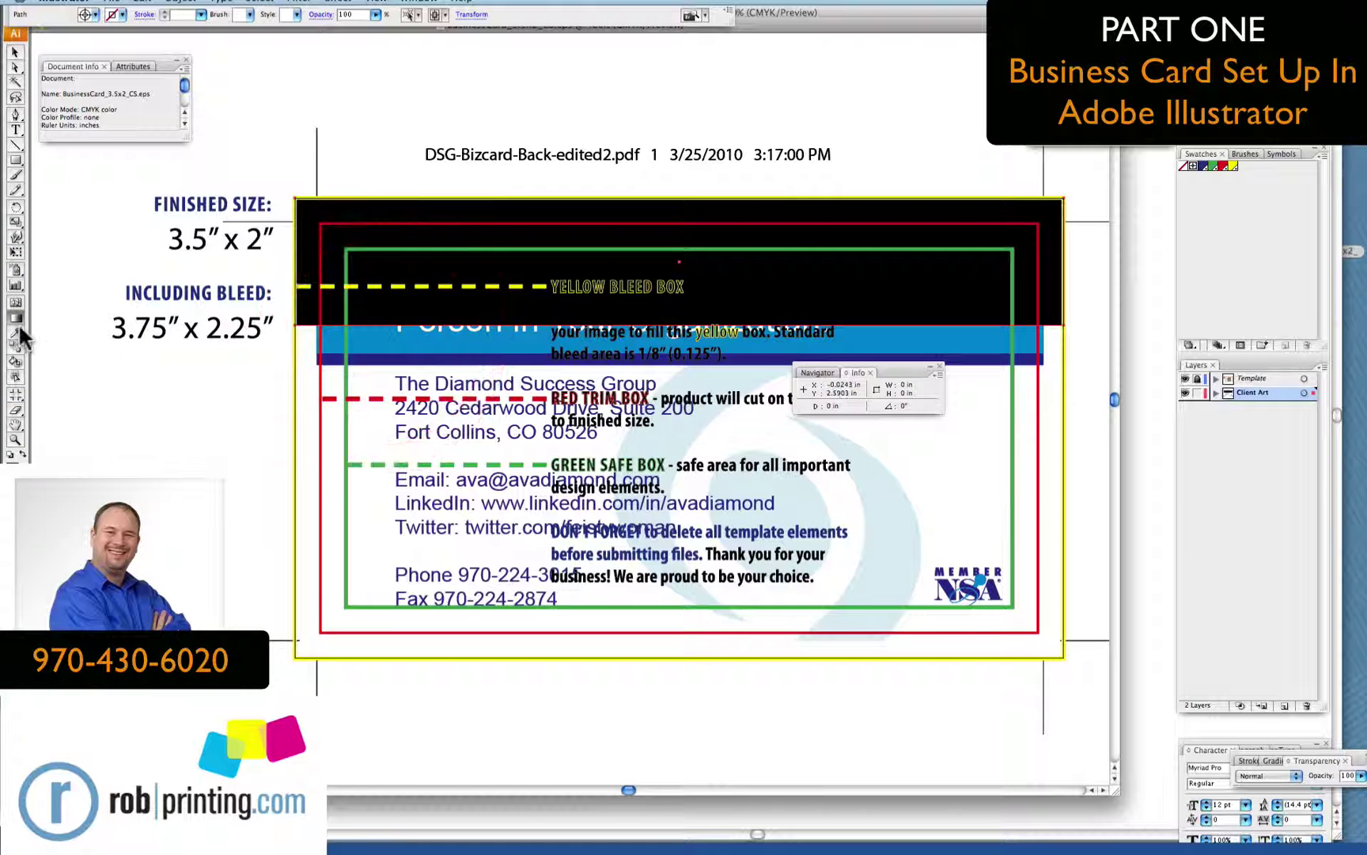
click(409, 338)
click(18, 56)
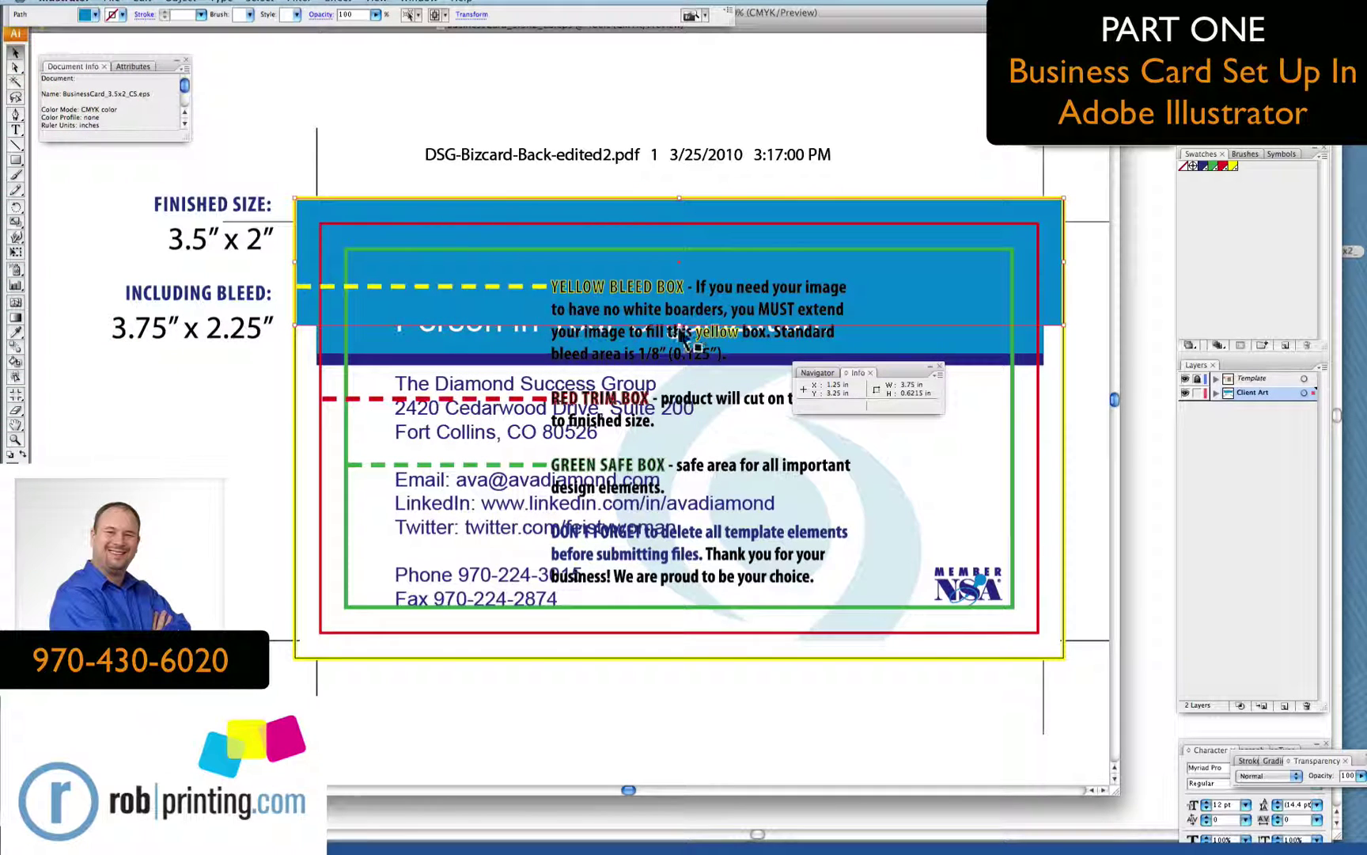
click(289, 388)
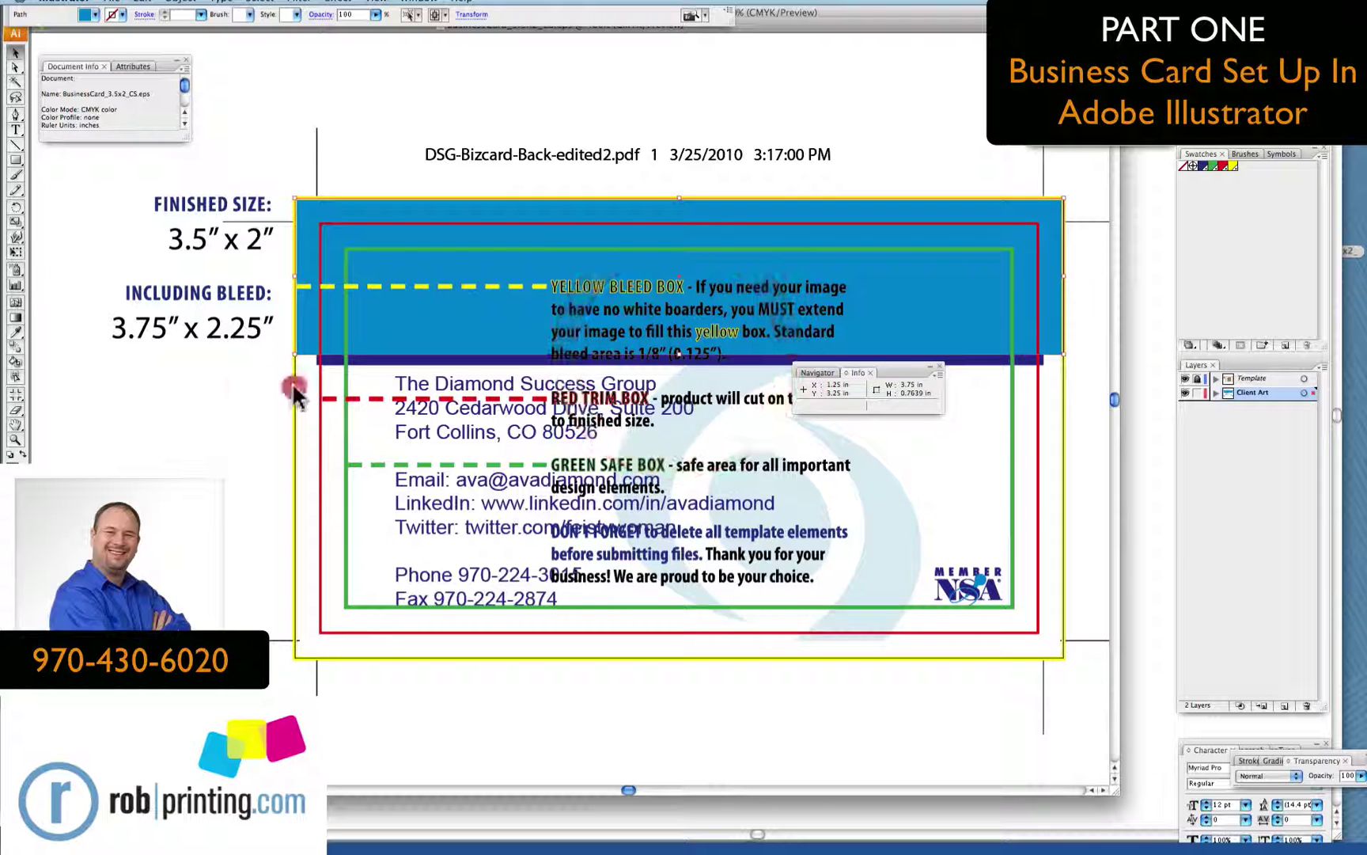
click(1185, 379)
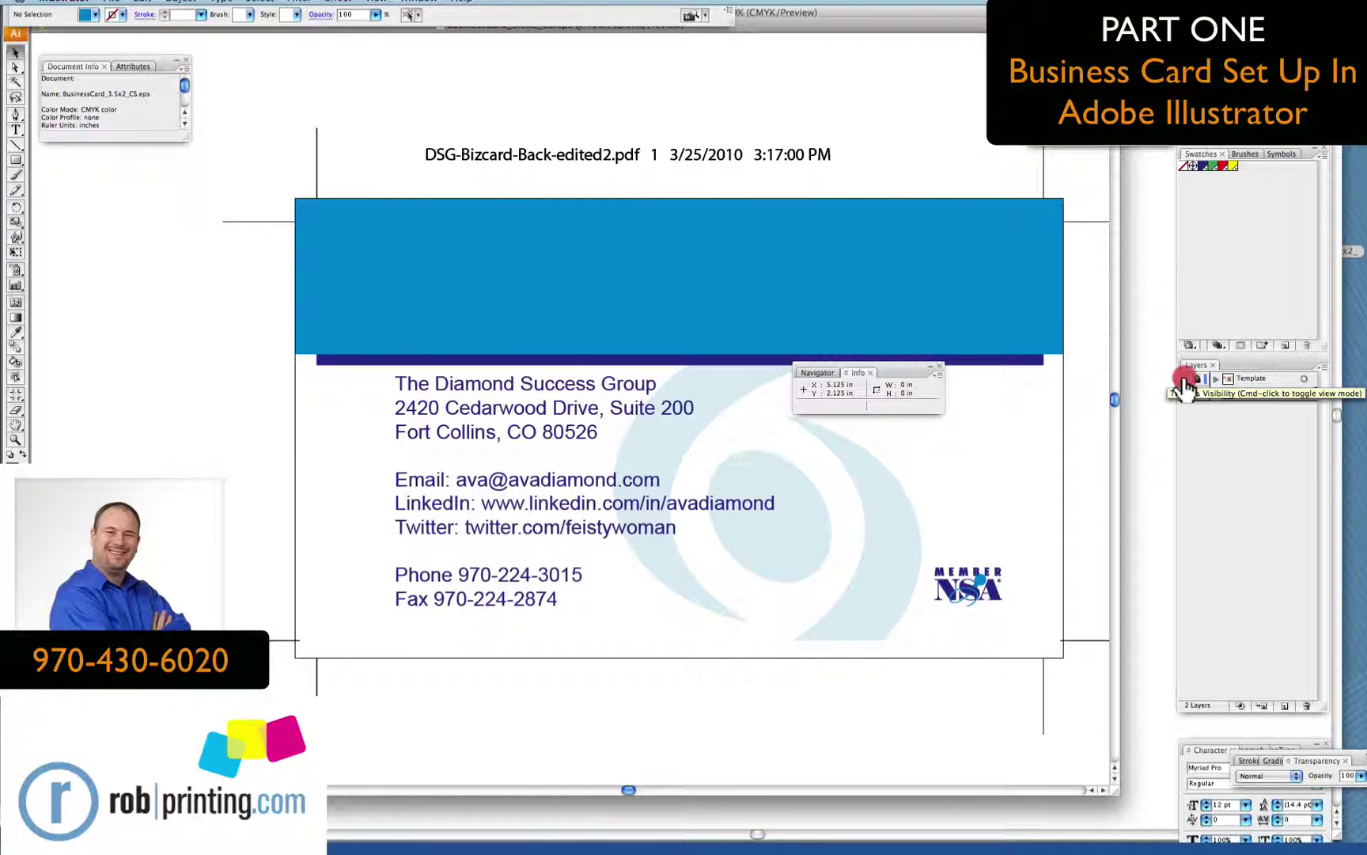
click(1184, 379)
Delete the blue bleed rectangle and all the card back artwork from the Client Art layer
click(391, 223)
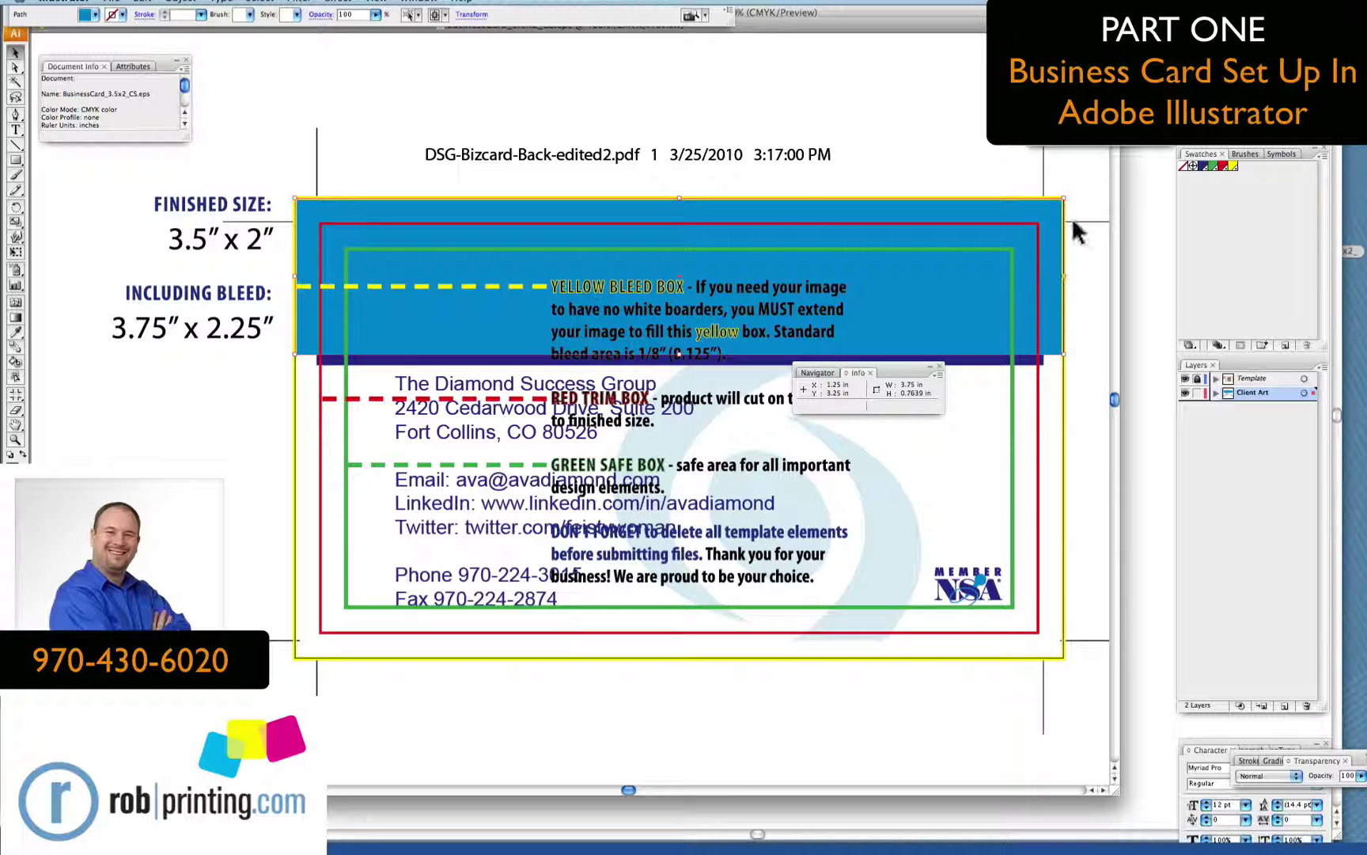
key(Delete)
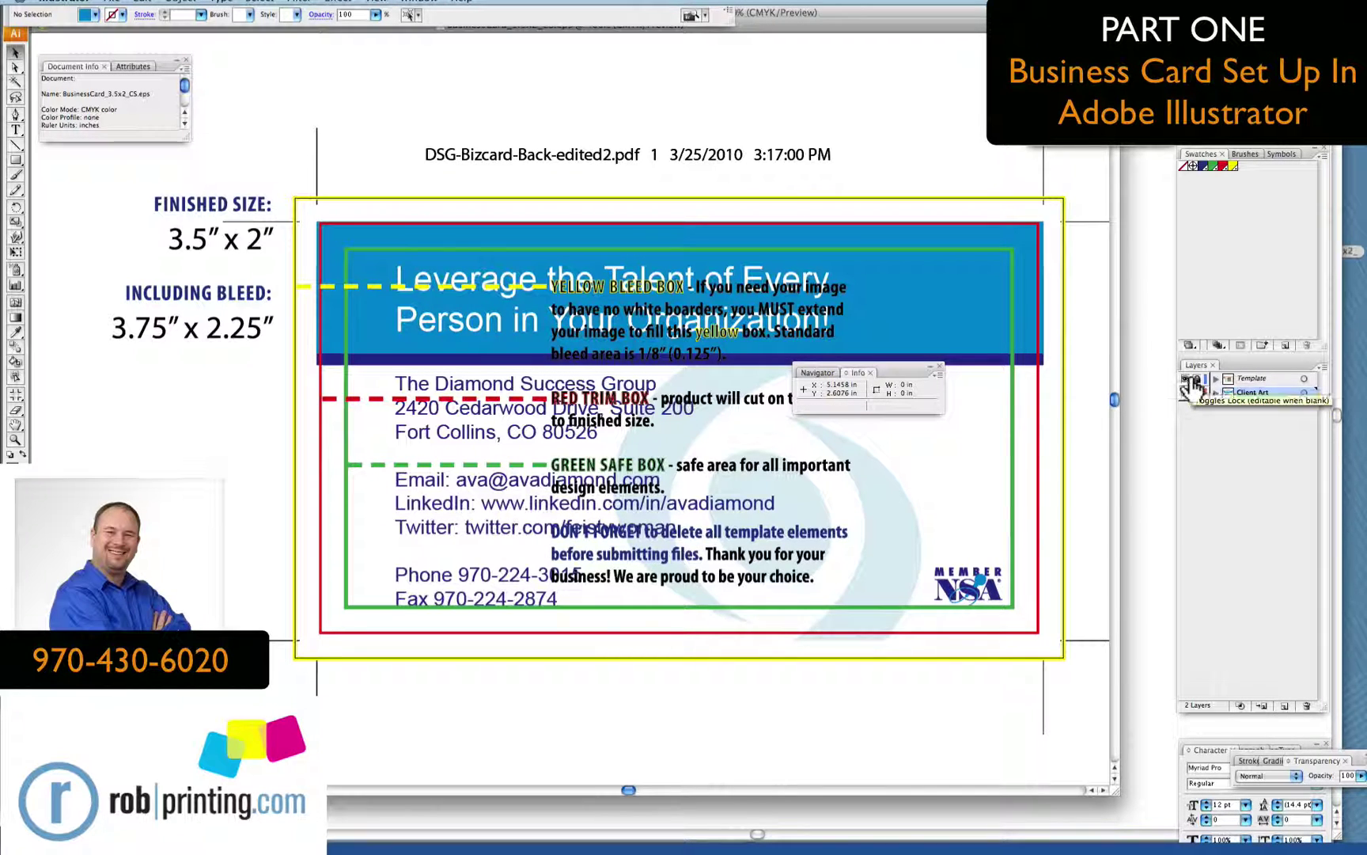
key(super+a)
key(Delete)
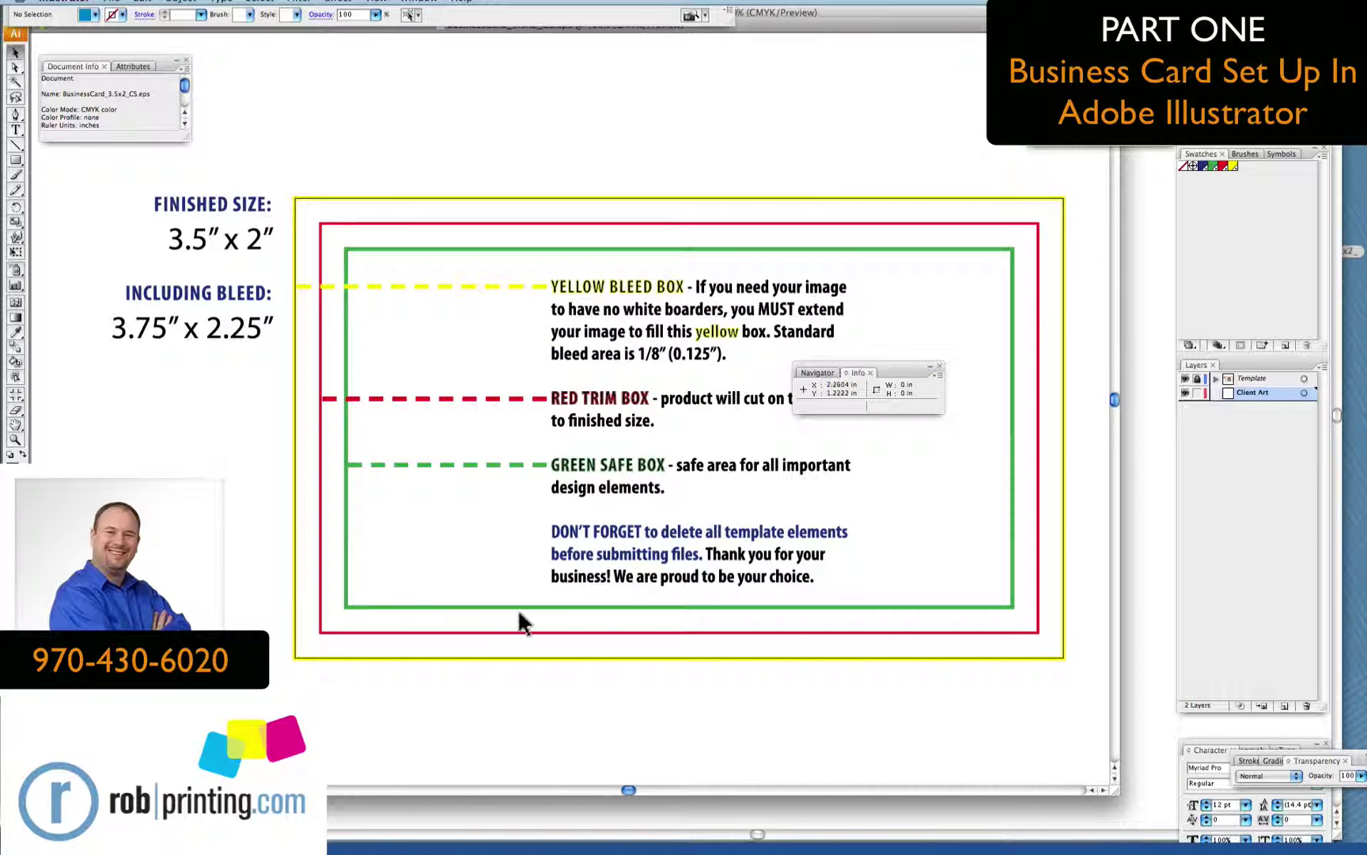
Hide the Template layer so only the empty Client Art layer is displayed
click(1185, 379)
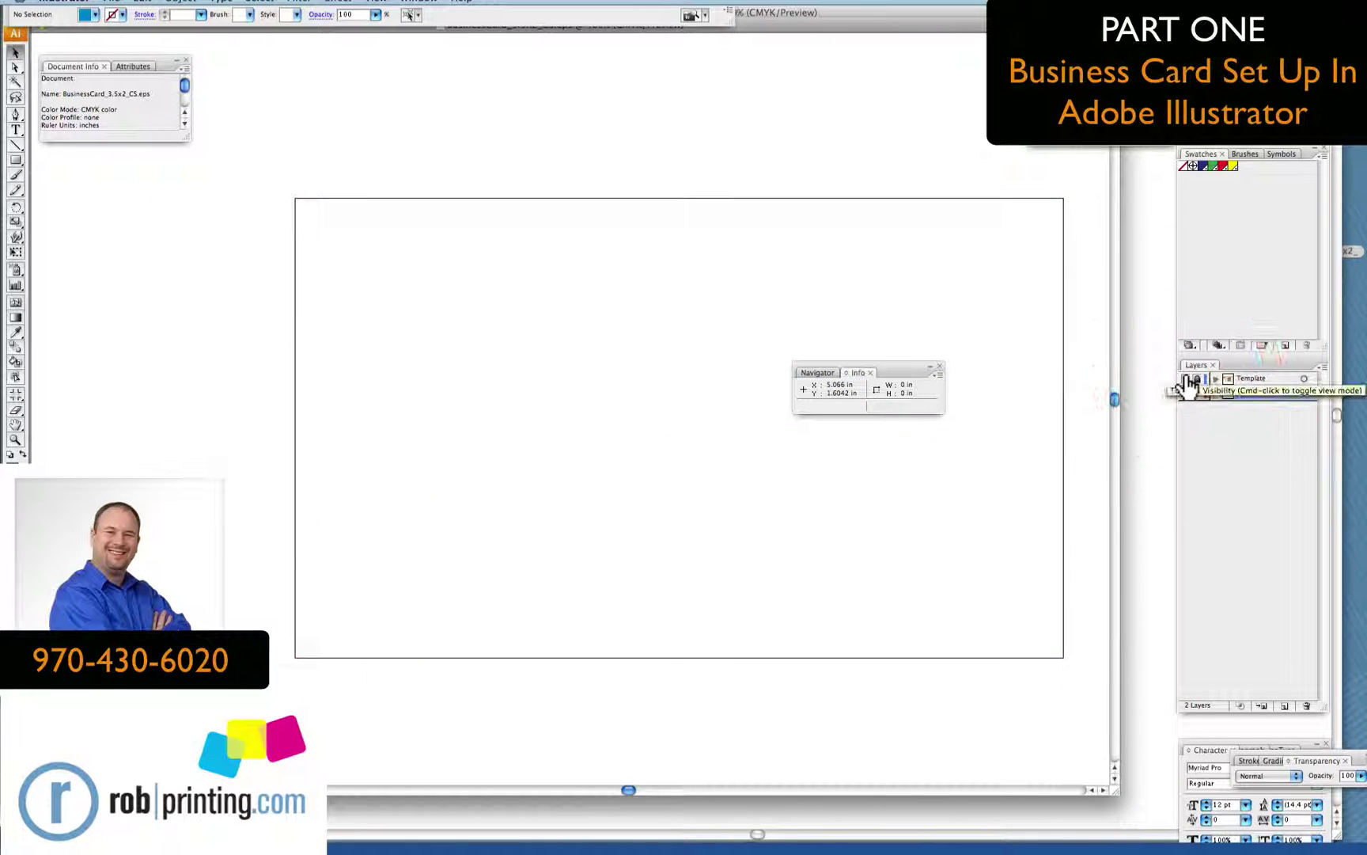
click(1186, 379)
click(1185, 379)
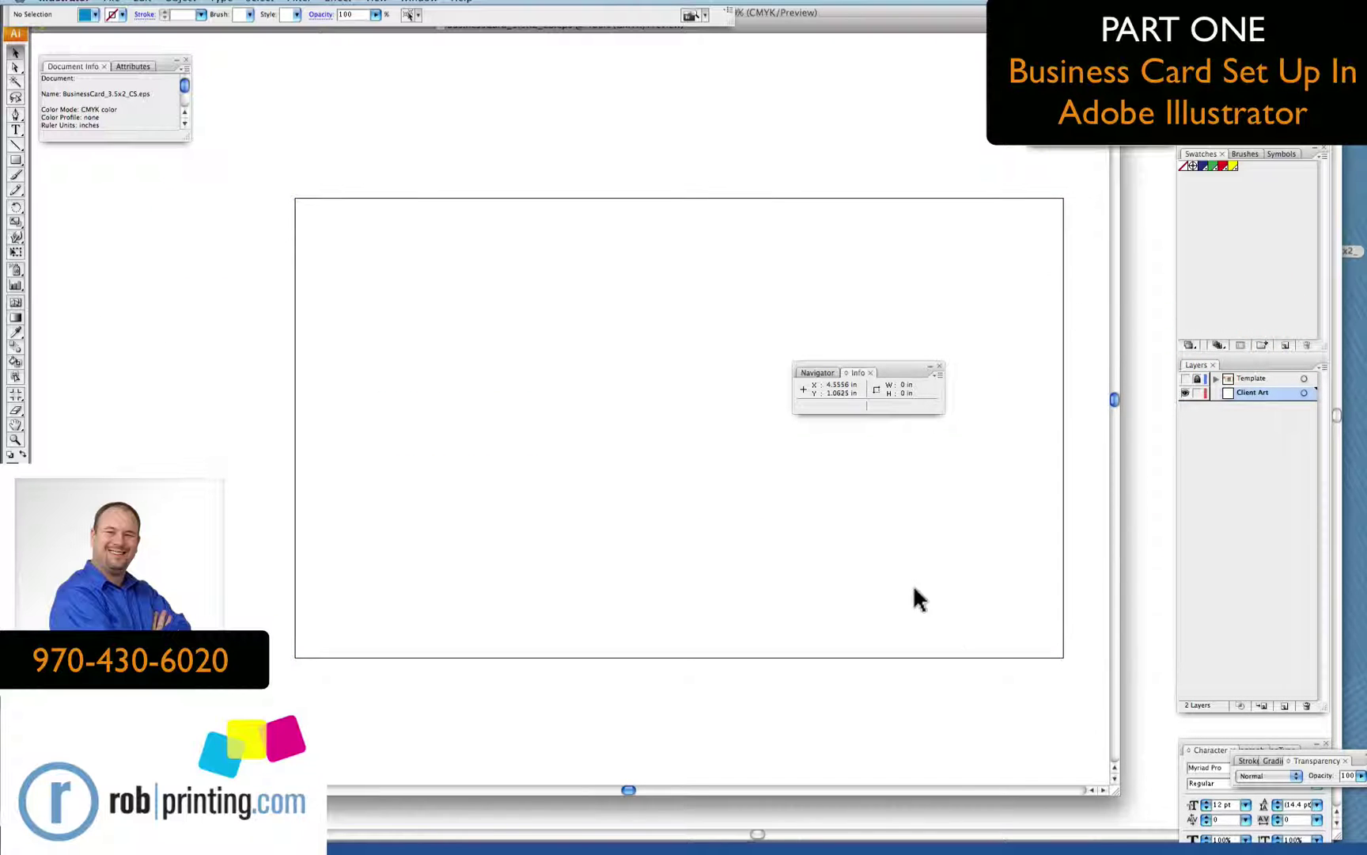
Close the floating Info palette and review the artboard's width and height in the document setup
click(900, 369)
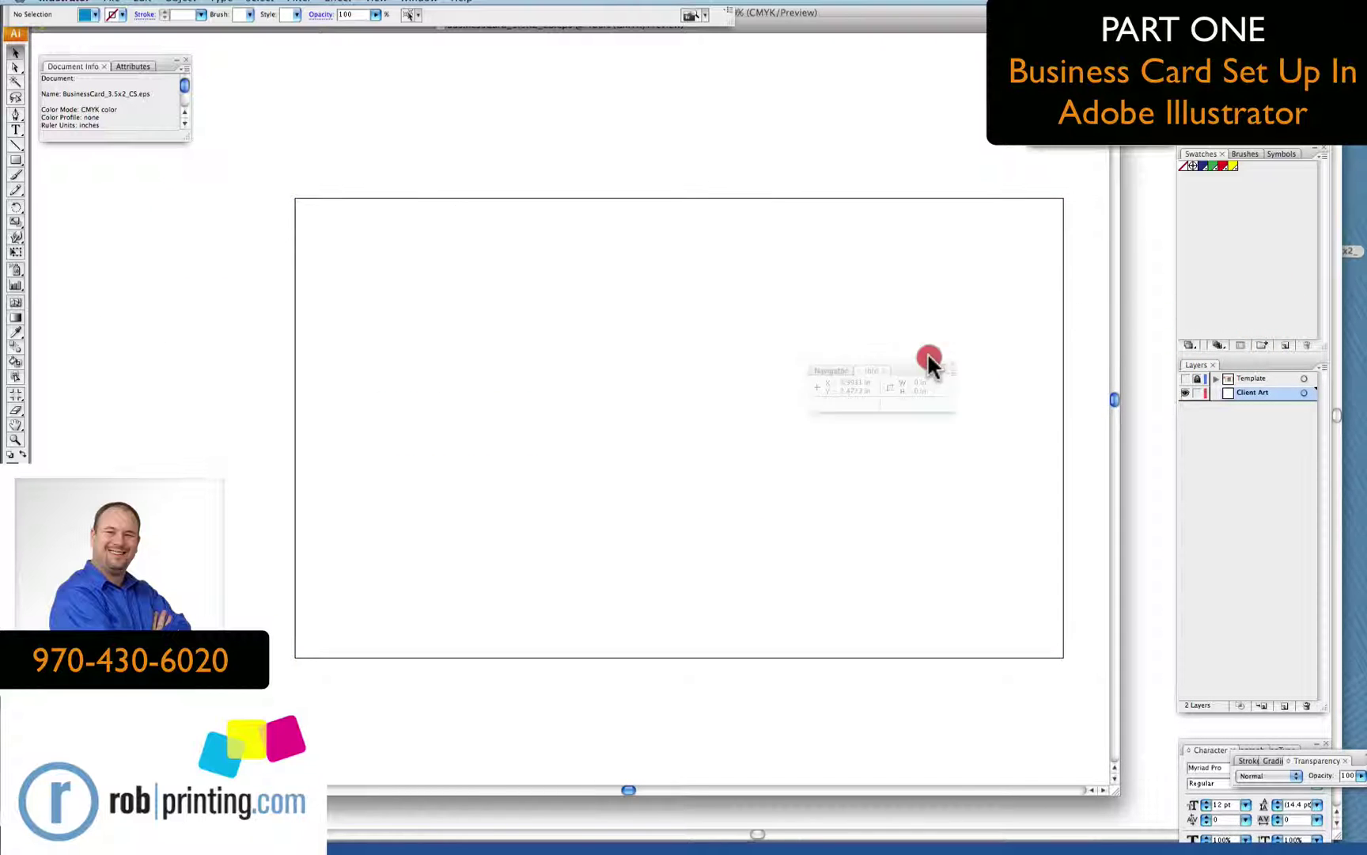
click(114, 4)
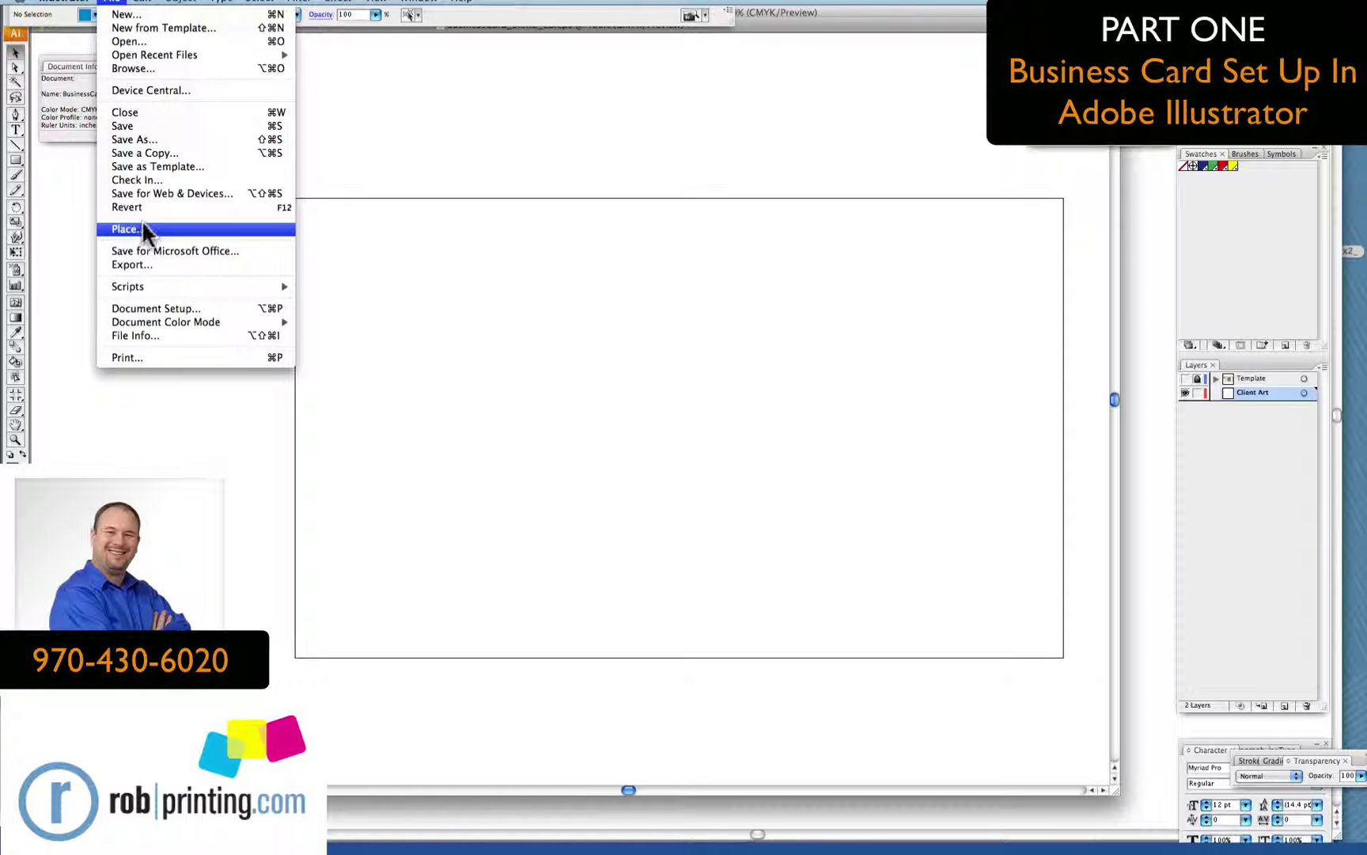
mouse_move(63, 2)
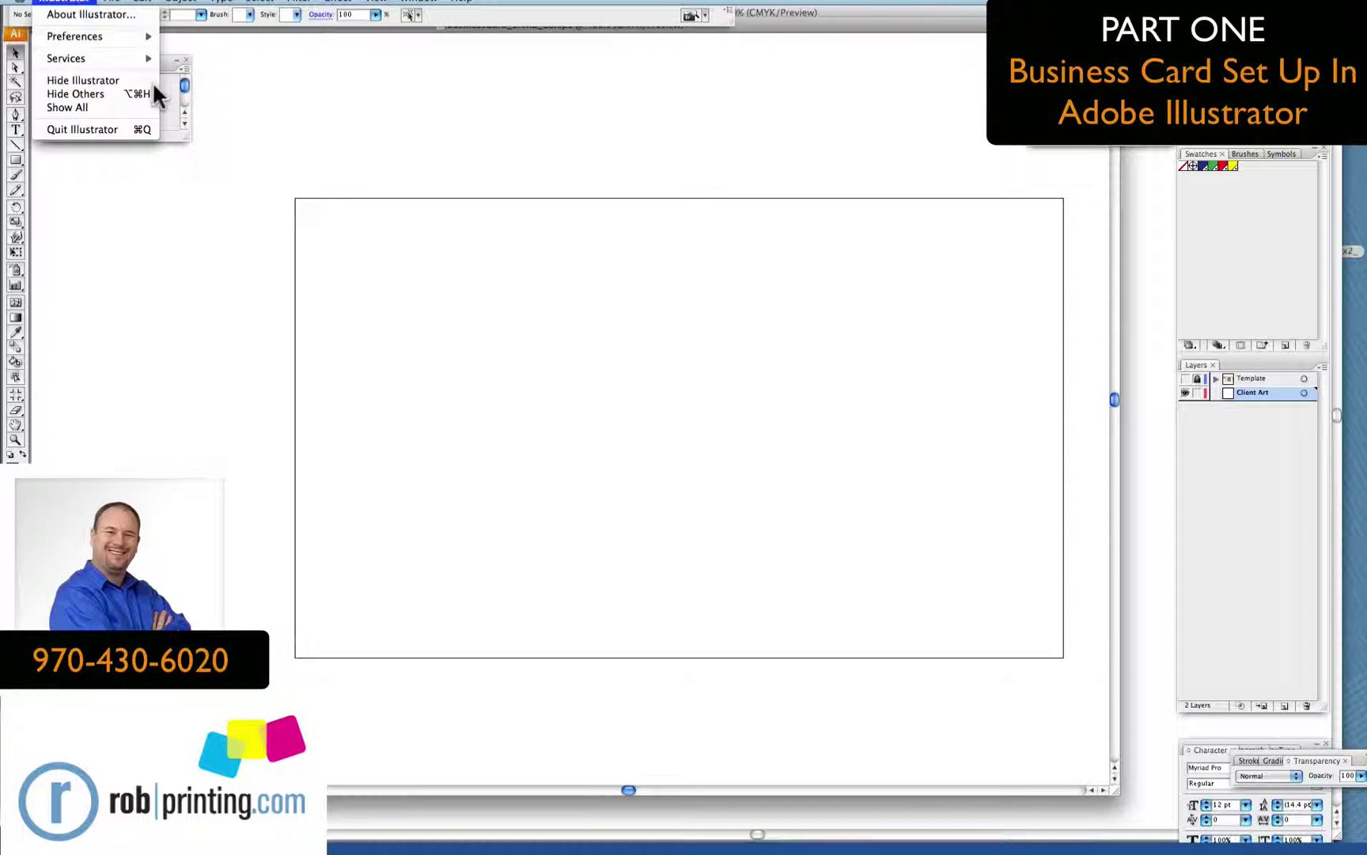
mouse_move(115, 4)
click(181, 308)
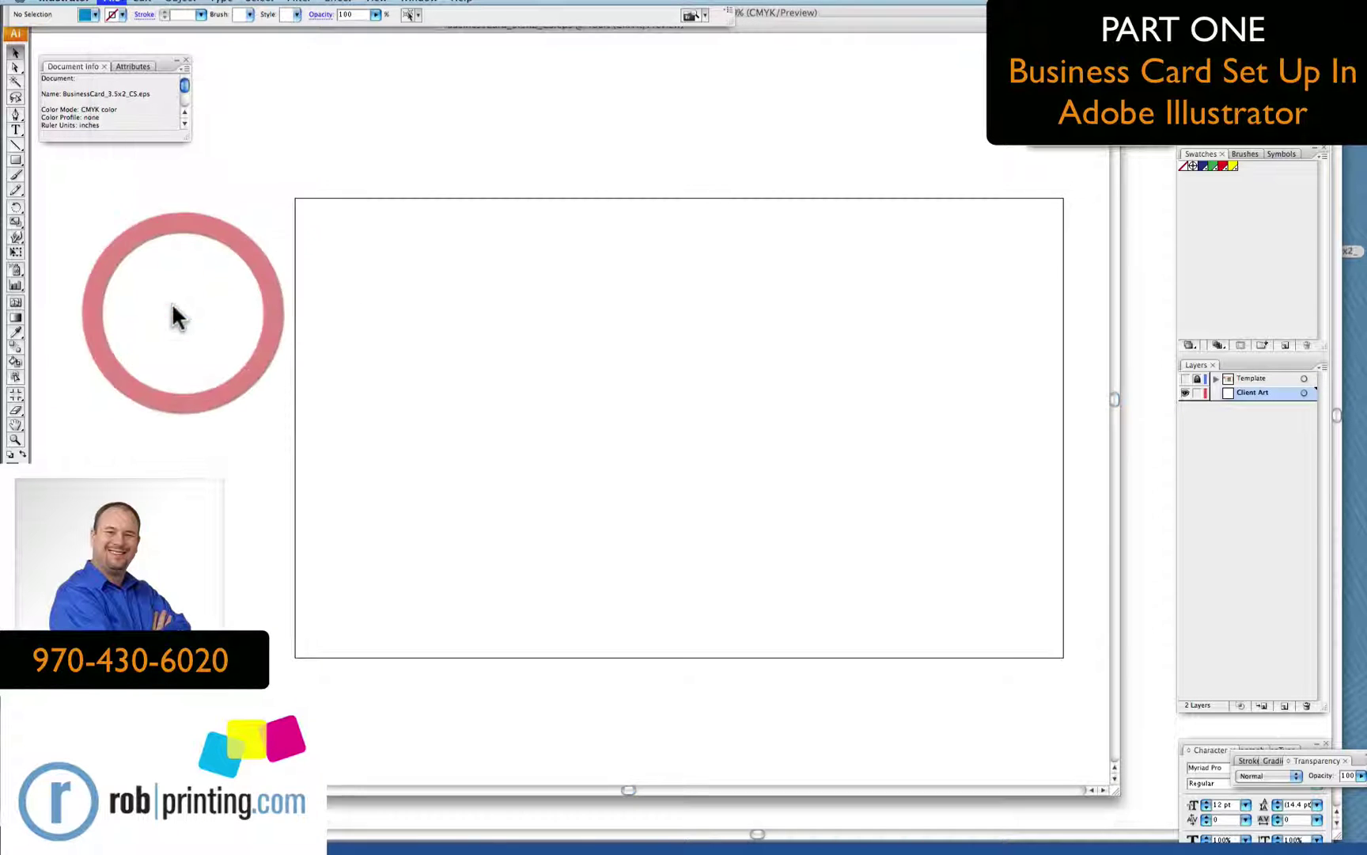
drag(755, 237, 711, 262)
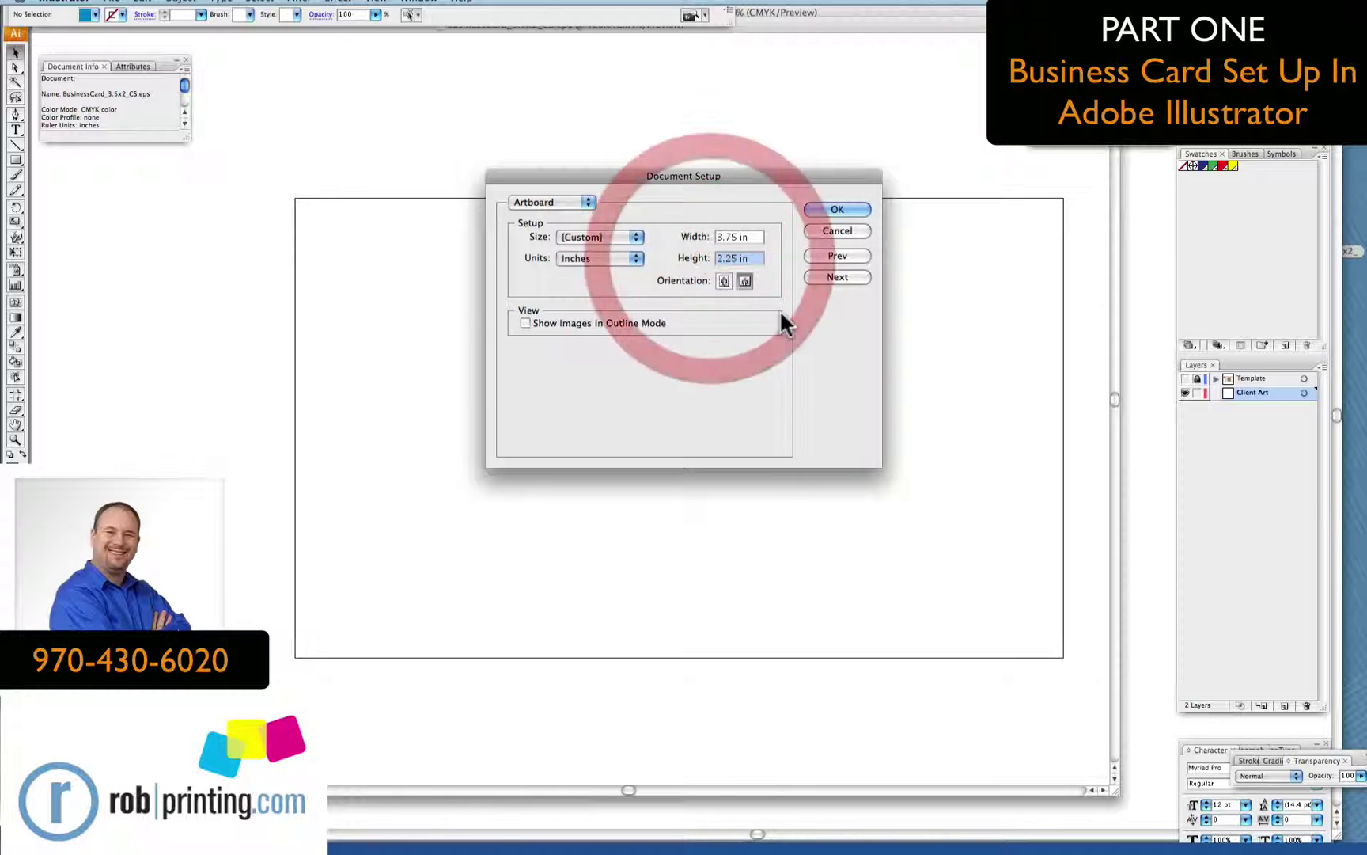
click(851, 207)
Show the Template layer again and try to select all its guide boxes and instruction text
click(1185, 378)
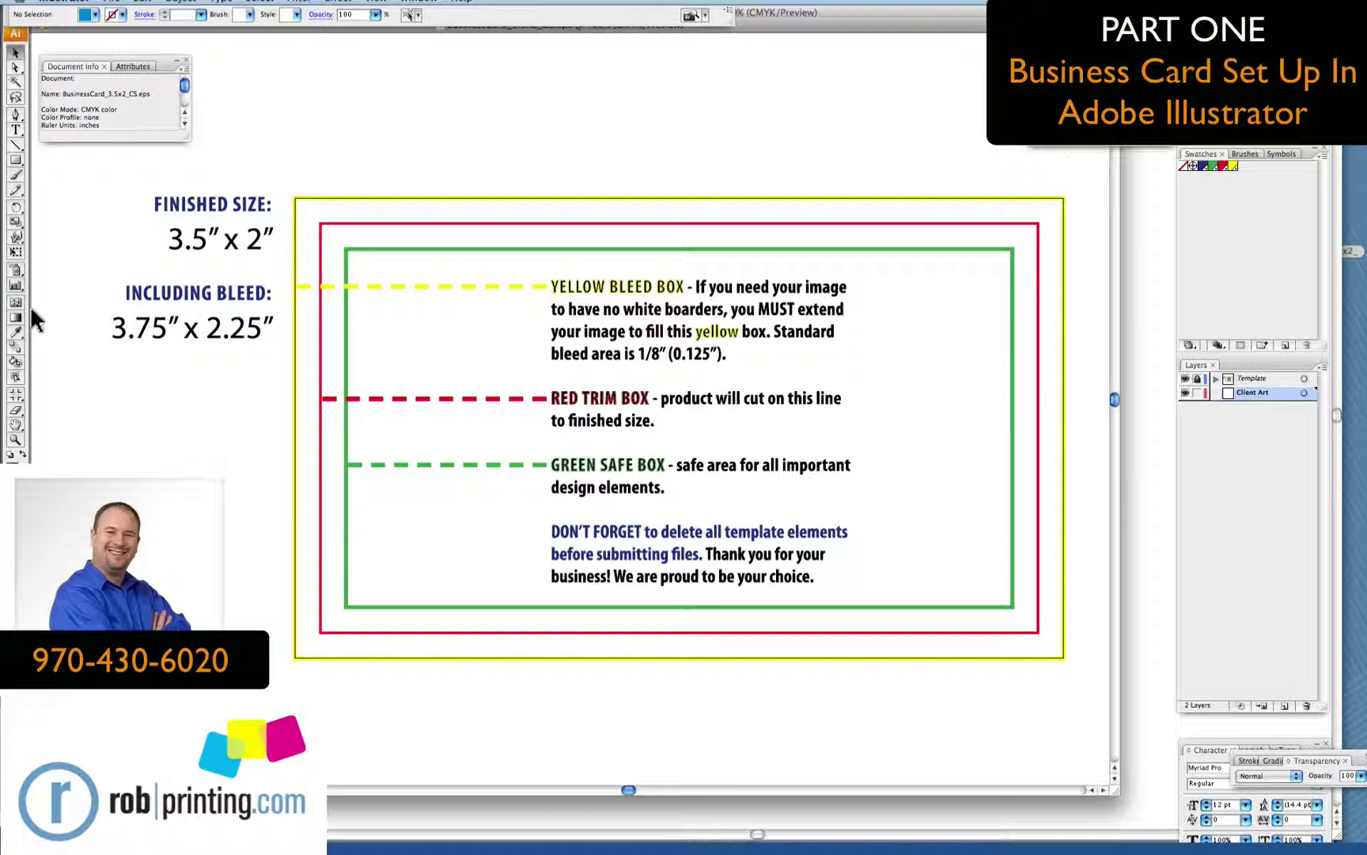
drag(121, 180, 1077, 665)
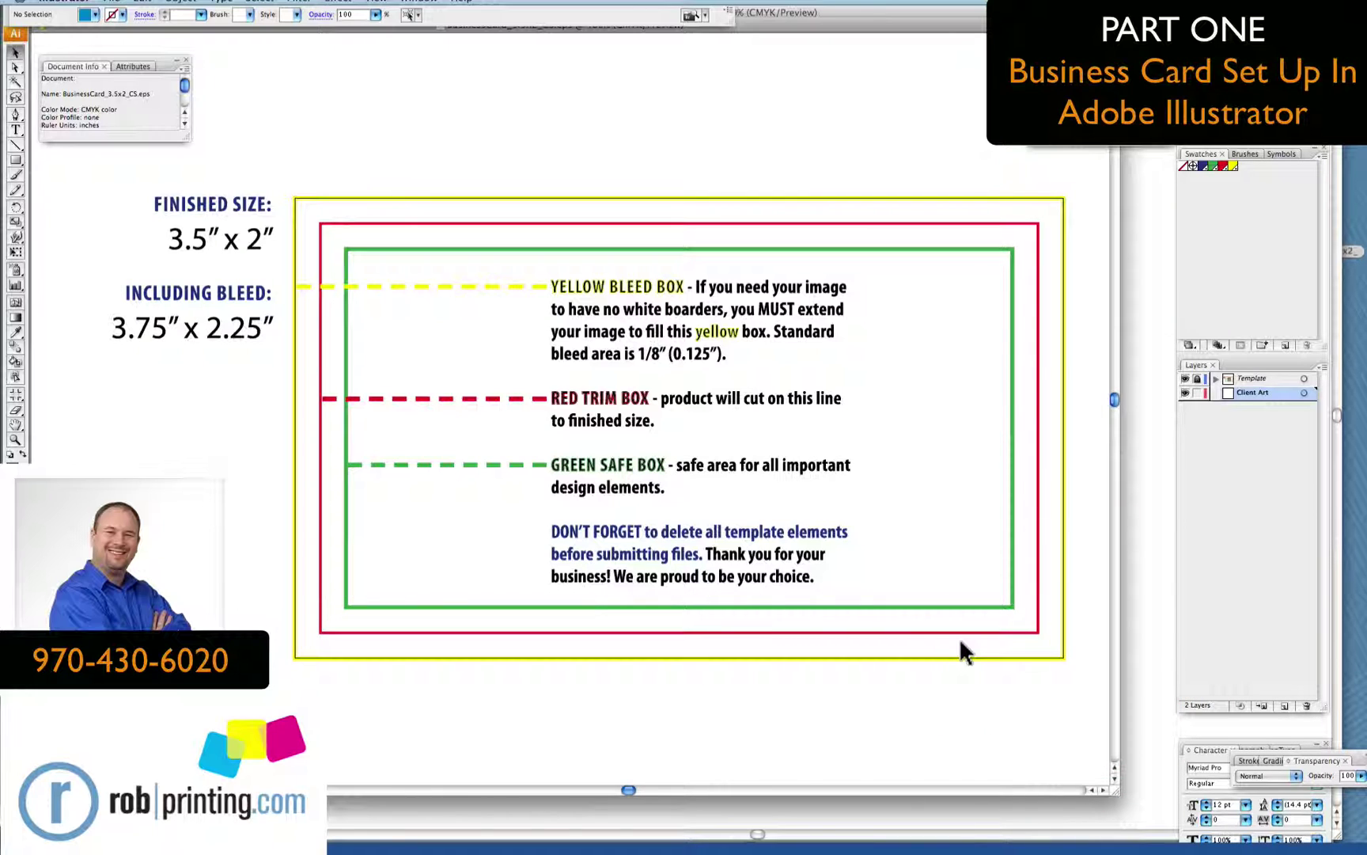